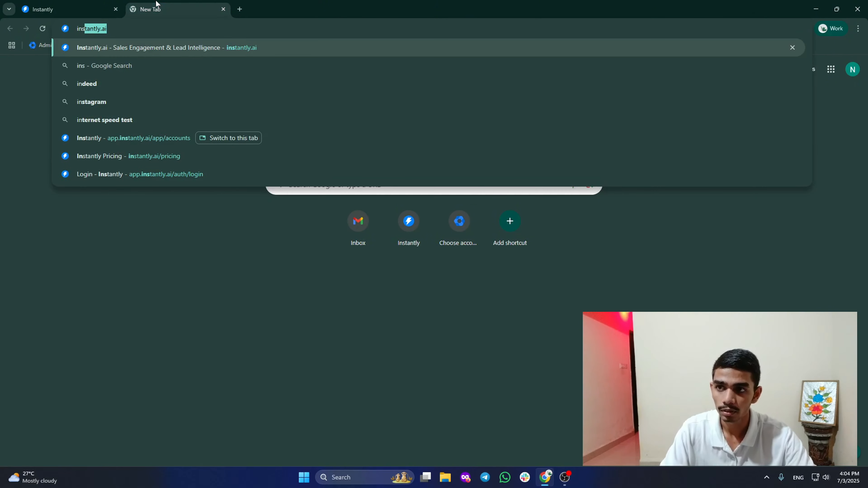
Load the instantly.ai homepage from the address-bar suggestion in a new Chrome tab.
key("Return")
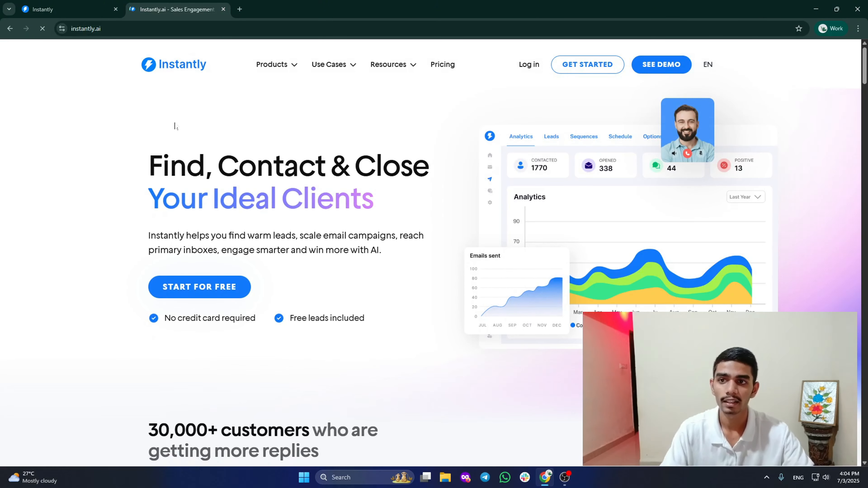
scroll(417, 219, "down", 10)
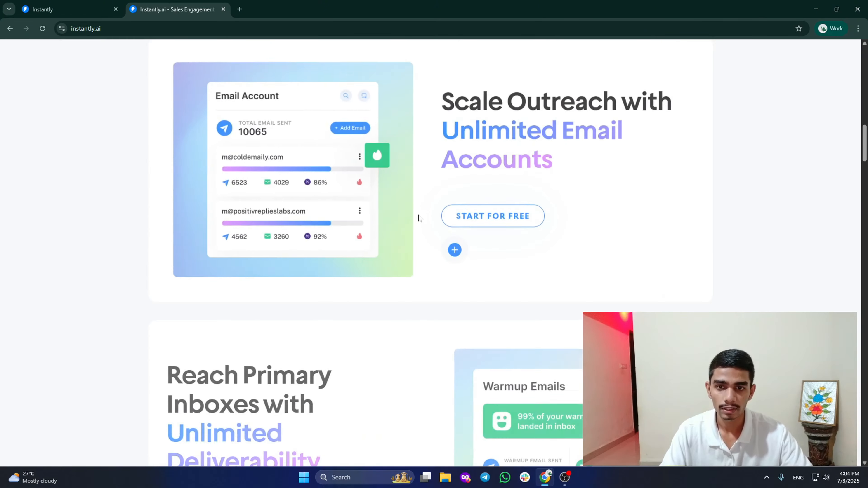
scroll(417, 219, "up", 10)
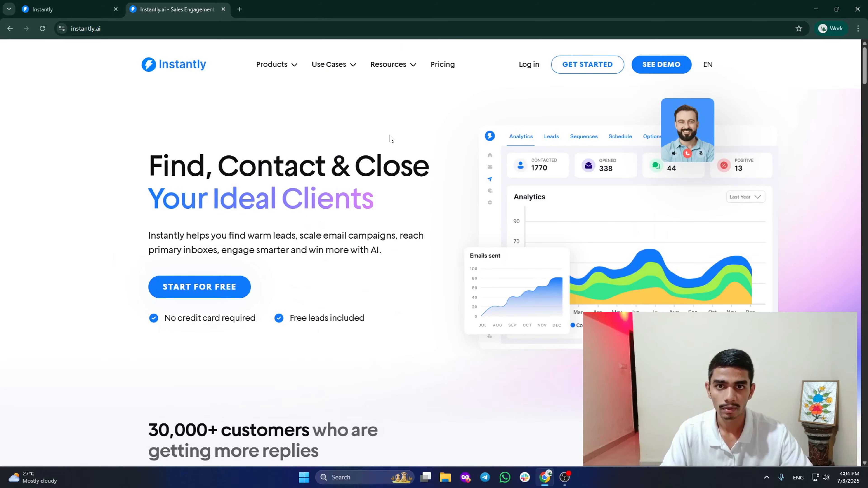
right_click(434, 64)
left_click(456, 77)
left_click(281, 7)
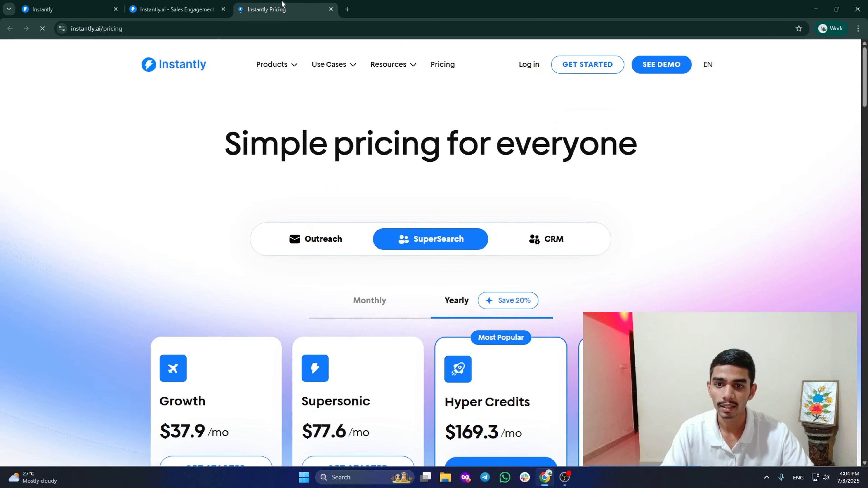
scroll(866, 89, "down", 3)
scroll(867, 90, "down", 1)
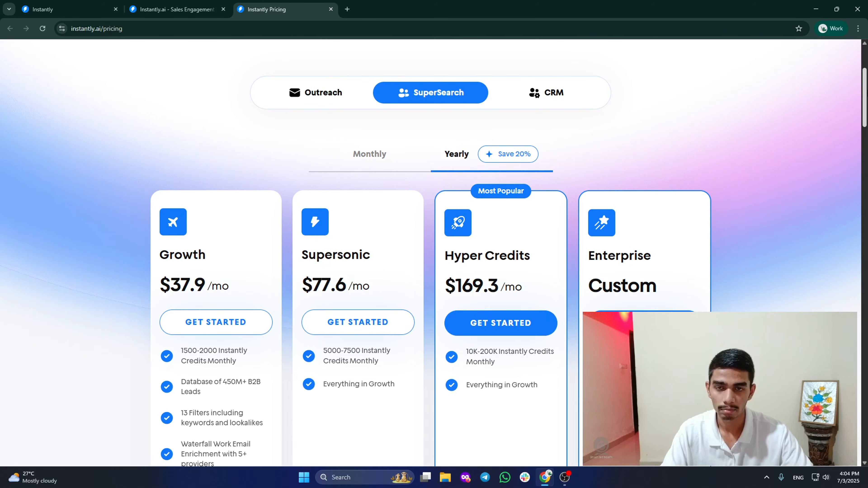
left_click(554, 99)
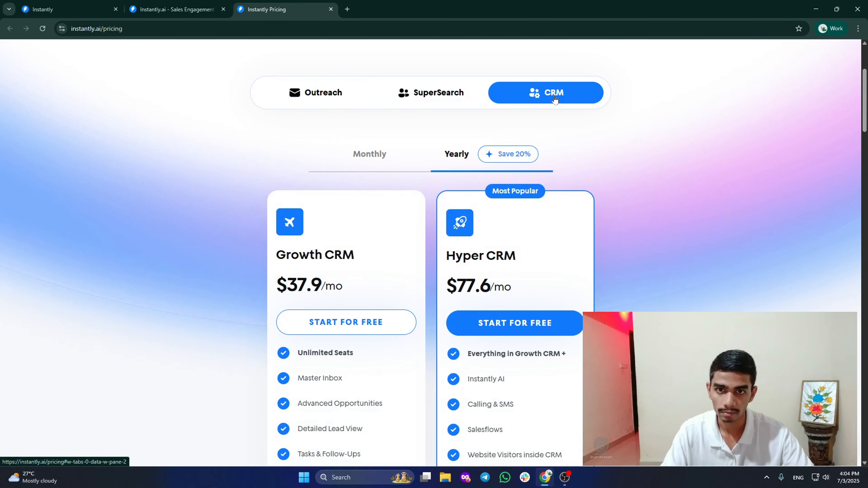
left_click(428, 100)
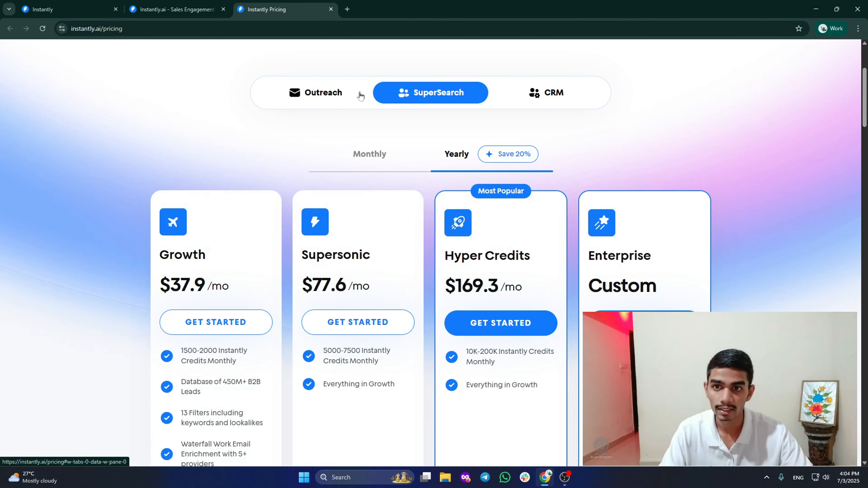
left_click(318, 100)
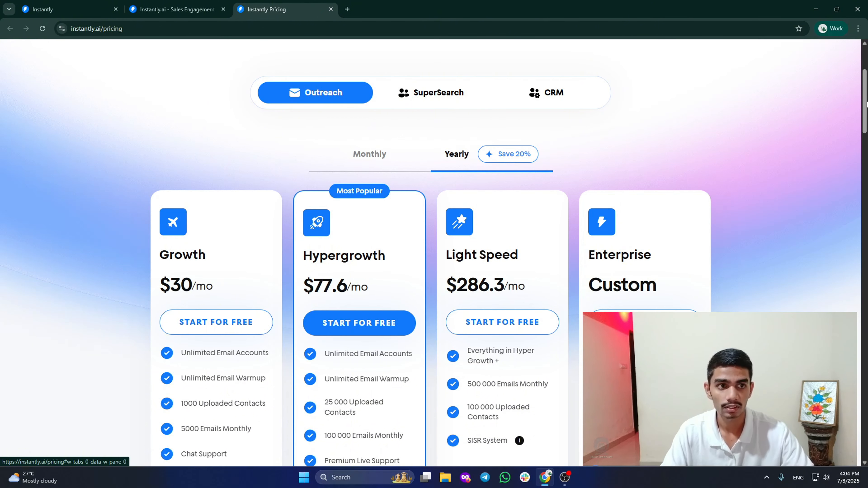
scroll(865, 107, "up", 4)
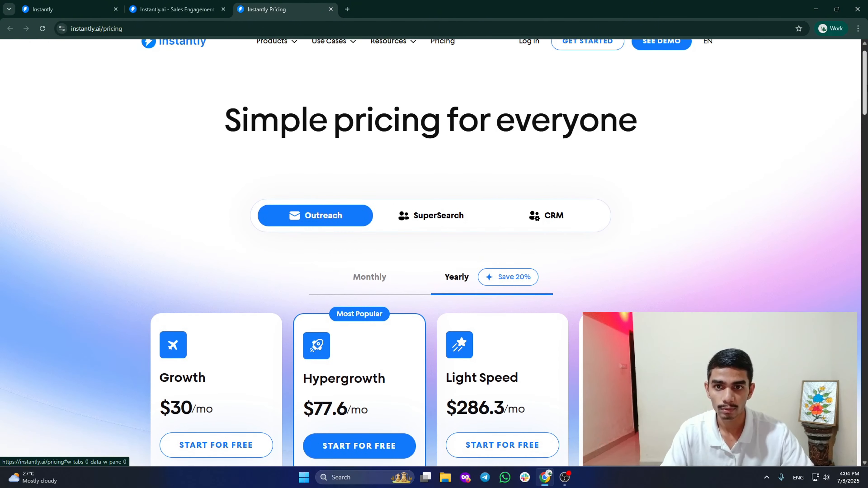
scroll(865, 99, "down", 2)
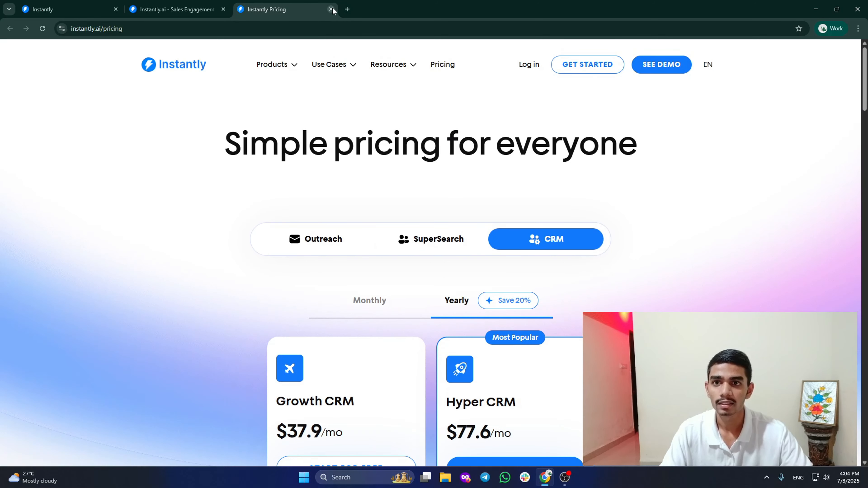
left_click(330, 10)
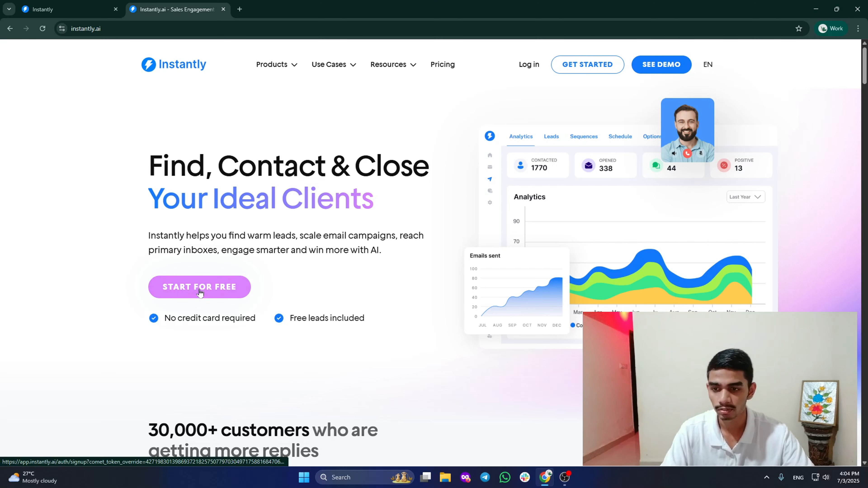
Close the instantly.ai marketing tab and open Copilot from the app's left sidebar.
left_click(224, 10)
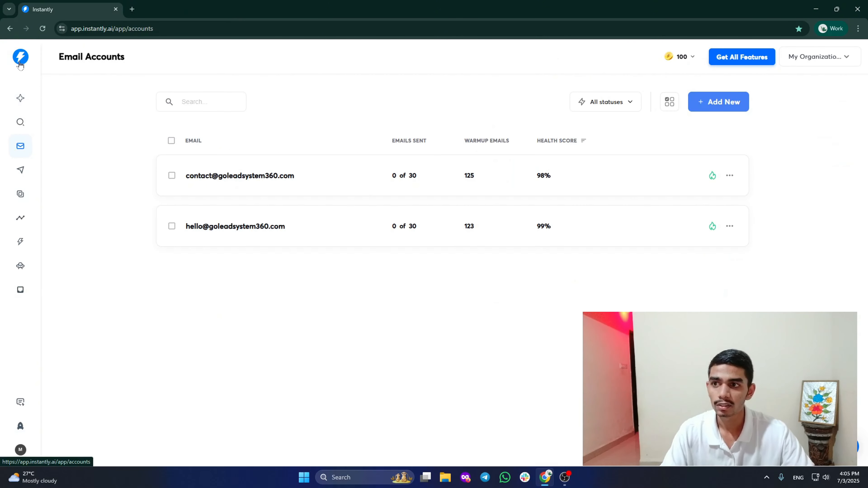
left_click(20, 98)
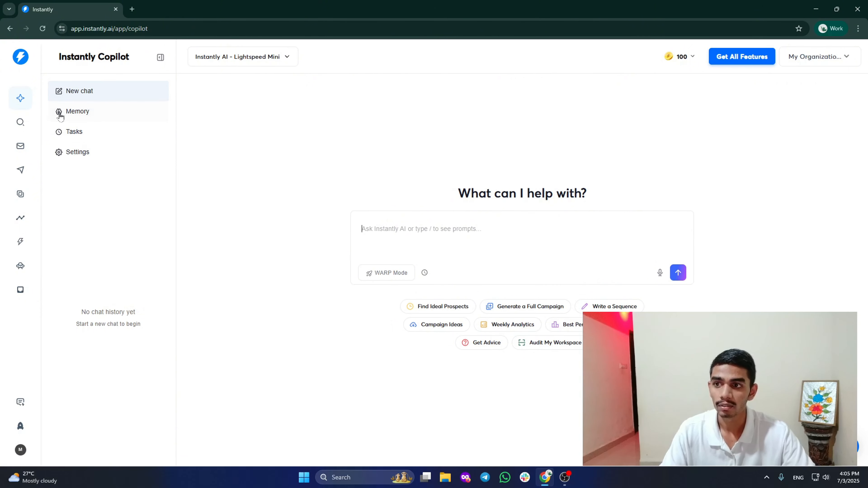
Review Copilot's Memory Business Details and Customer Profiles and its settings, then go to SuperSearch.
left_click(85, 112)
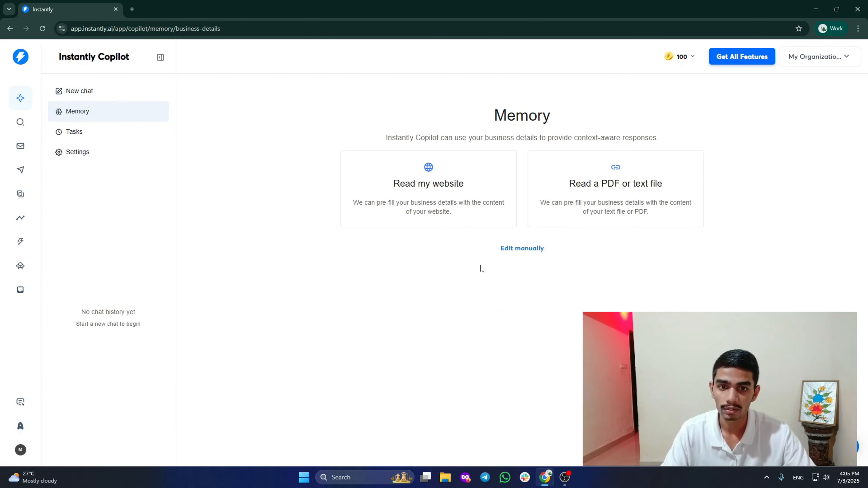
left_click(516, 250)
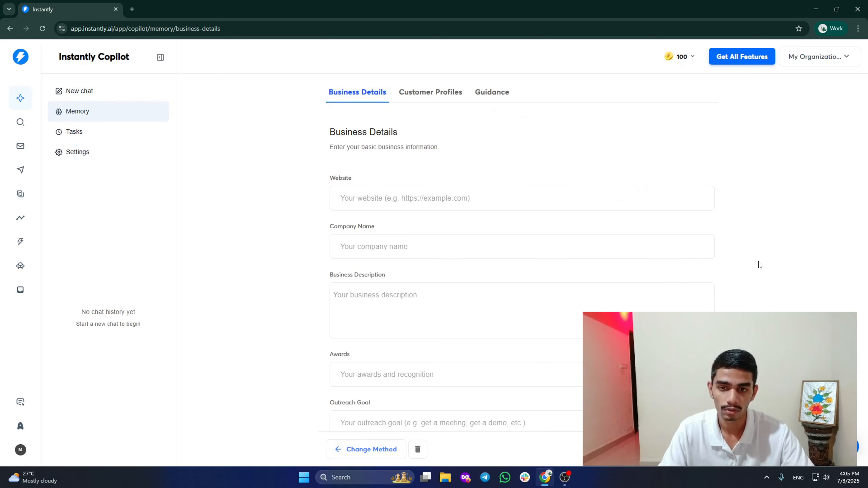
scroll(564, 238, "down", 1)
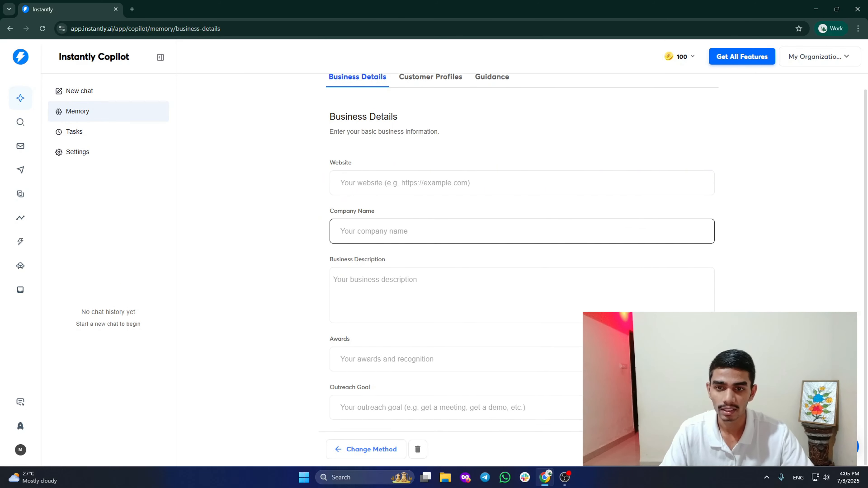
scroll(442, 112, "up", 1)
left_click(436, 95)
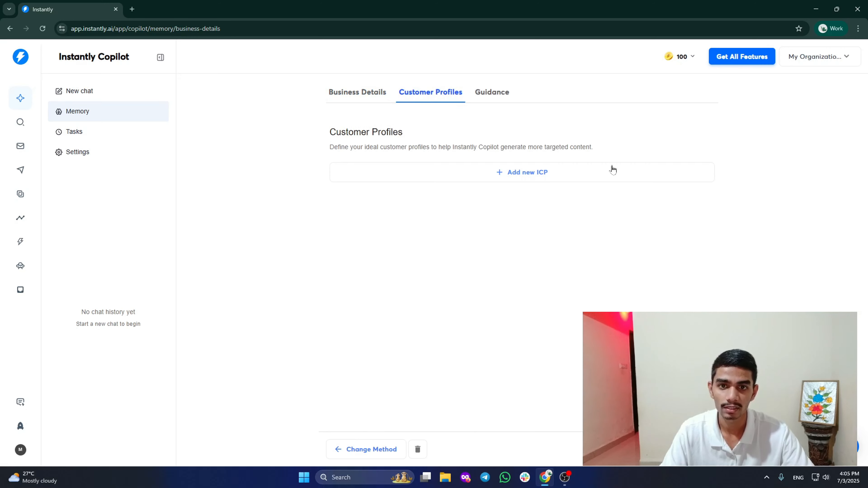
left_click(367, 91)
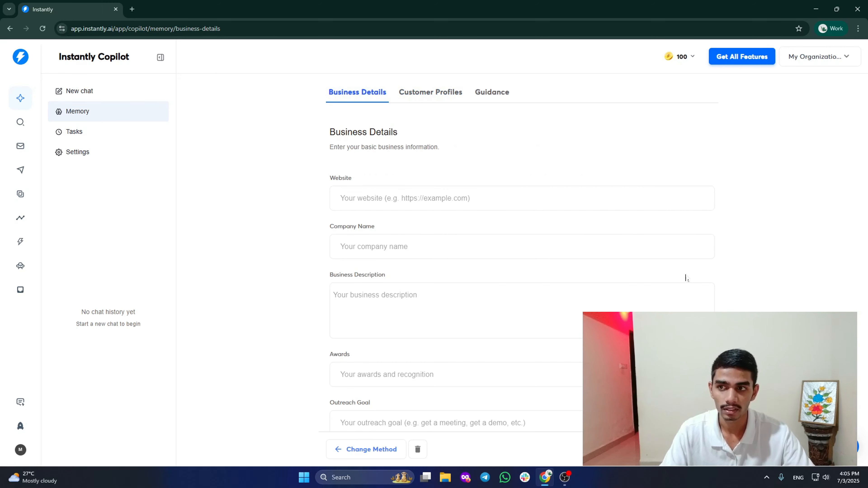
scroll(444, 199, "down", 1)
left_click(115, 152)
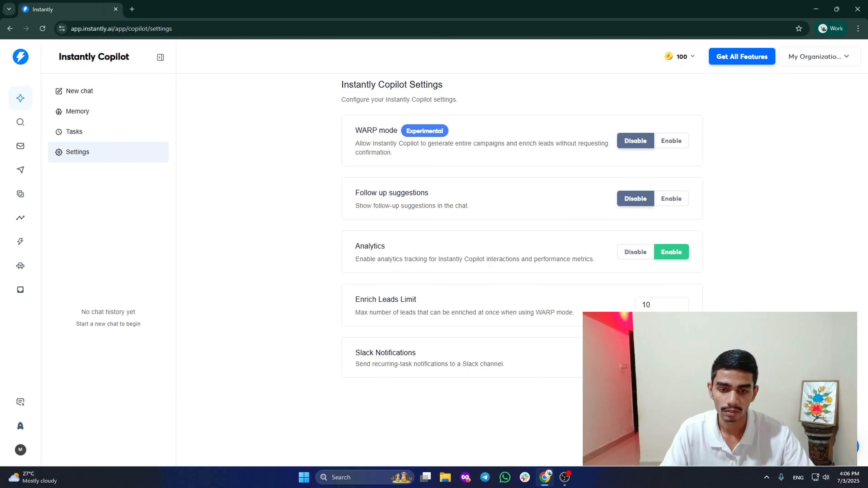
left_click(16, 131)
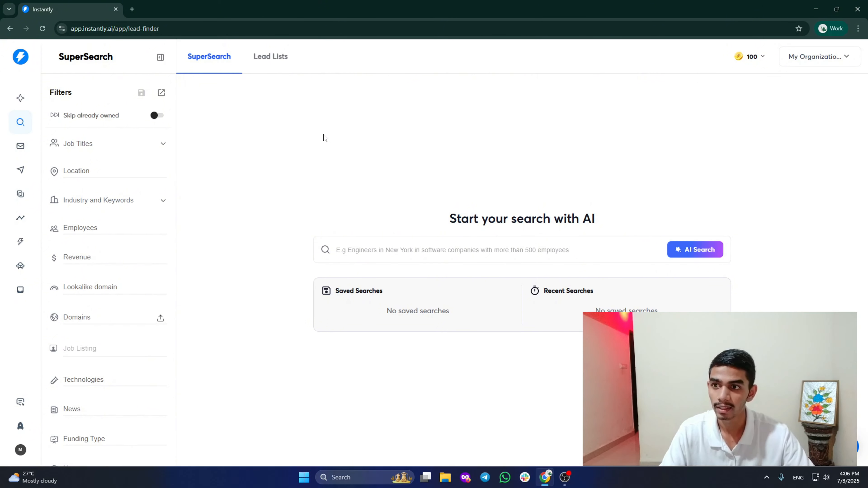
Filter leads to CEO, CFO and COO job titles located in the United States.
scroll(159, 148, "down", 3)
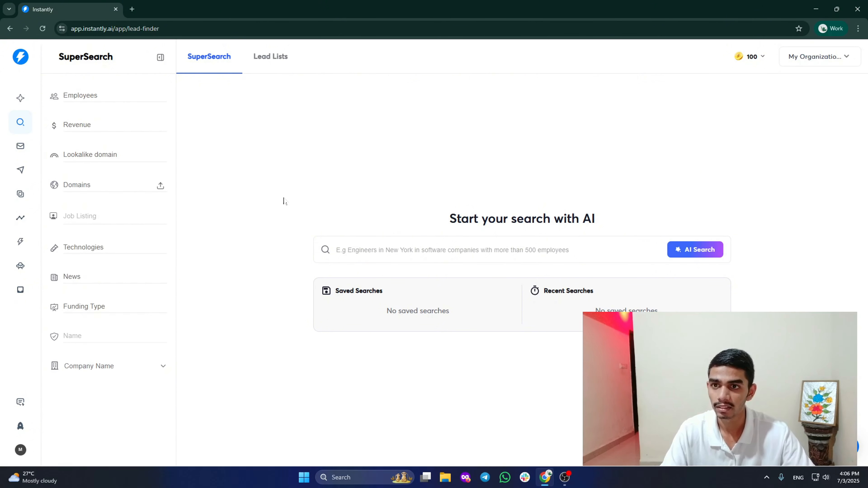
scroll(96, 213, "up", 3)
left_click(149, 143)
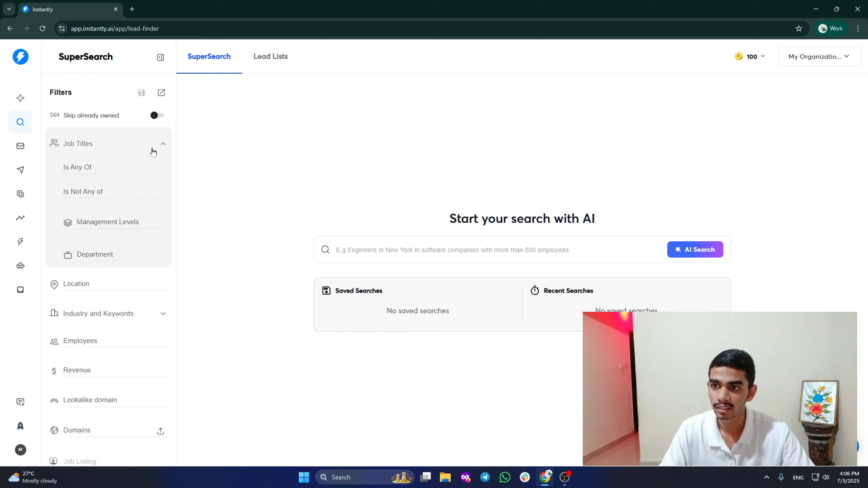
left_click(77, 167)
left_click(94, 189)
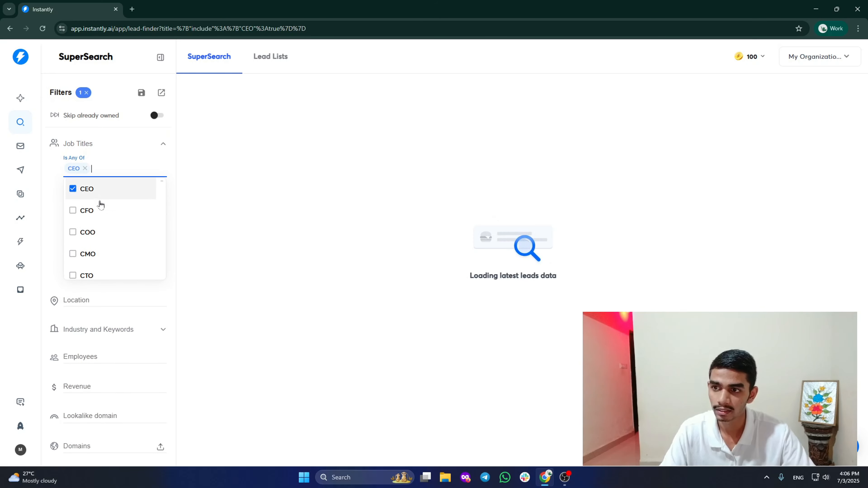
left_click(99, 210)
left_click(99, 231)
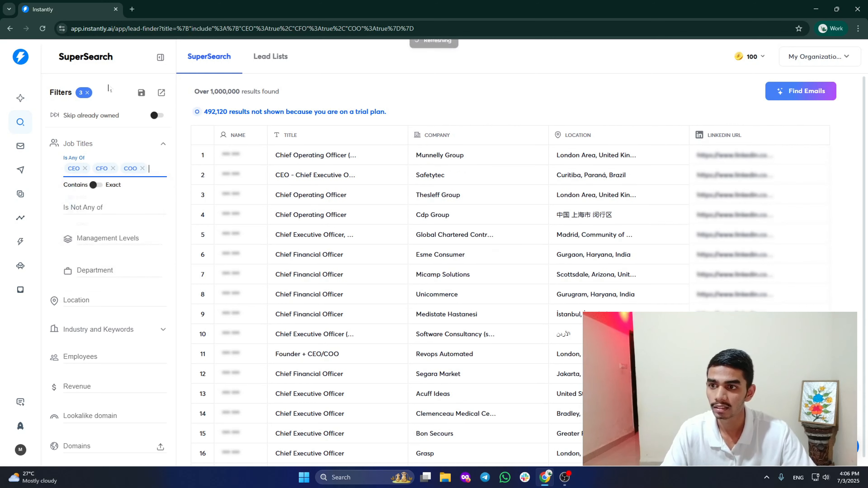
left_click(139, 146)
left_click(77, 169)
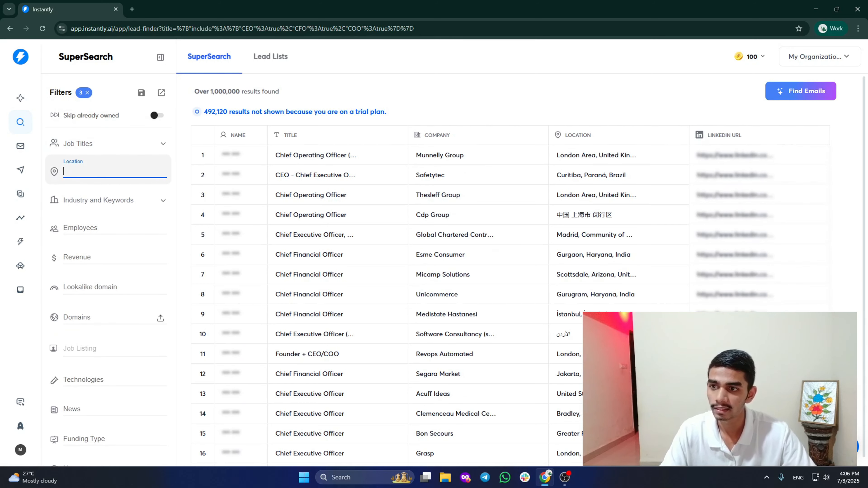
type("United")
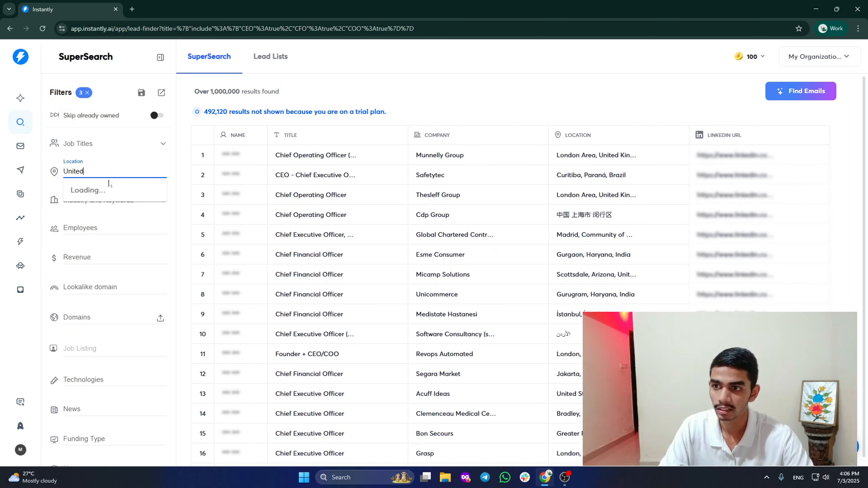
left_click(74, 193)
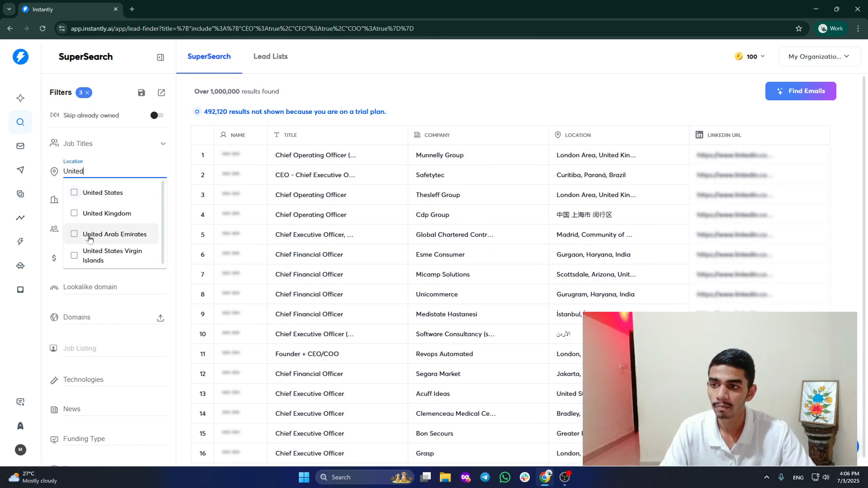
Add Marketing and Advertising as the included industry.
left_click(130, 219)
left_click(125, 239)
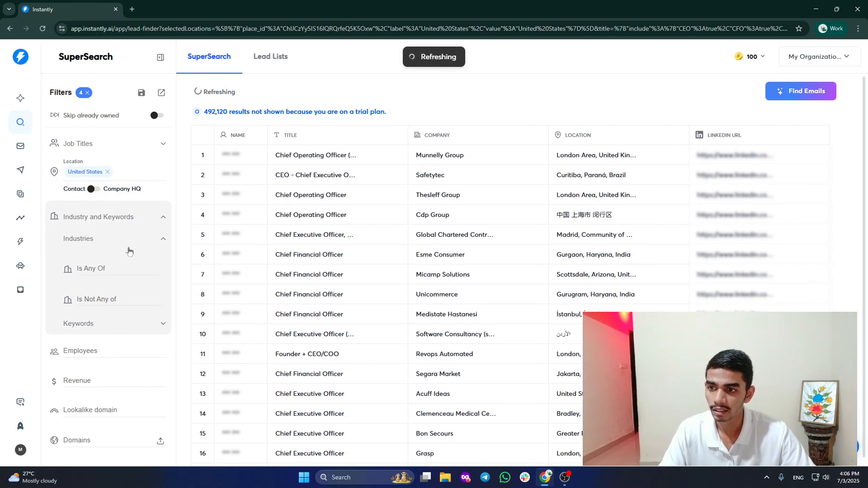
left_click(122, 269)
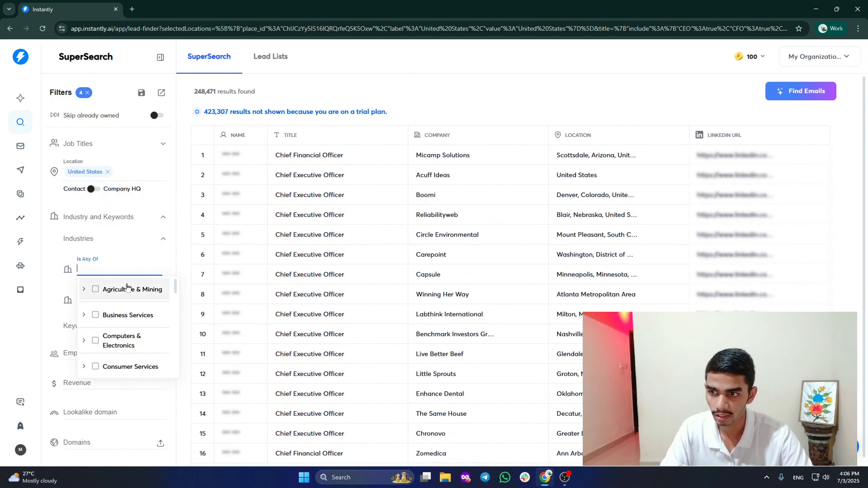
type("mak")
key("BackSpace")
type("r")
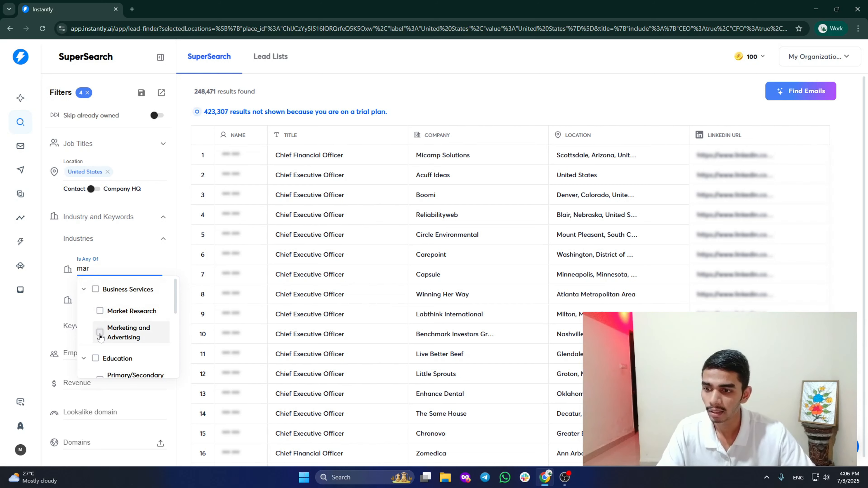
left_click(118, 332)
left_click(186, 357)
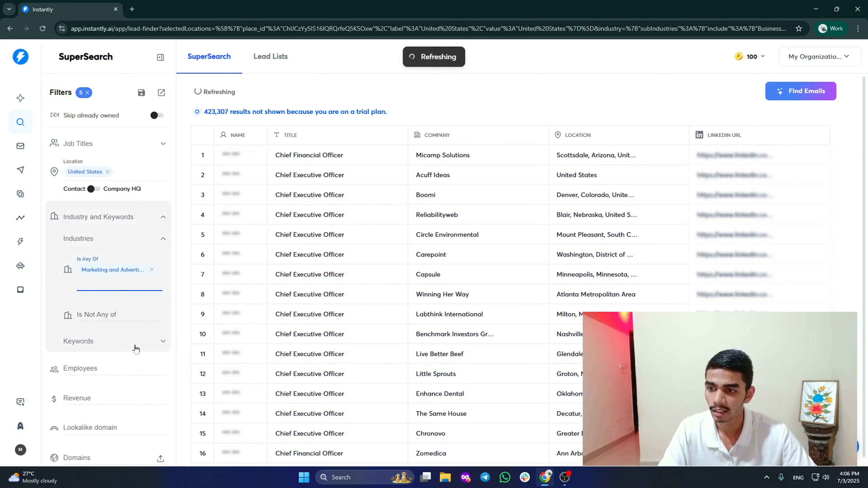
Add Agency and Seo as included keywords.
left_click(159, 341)
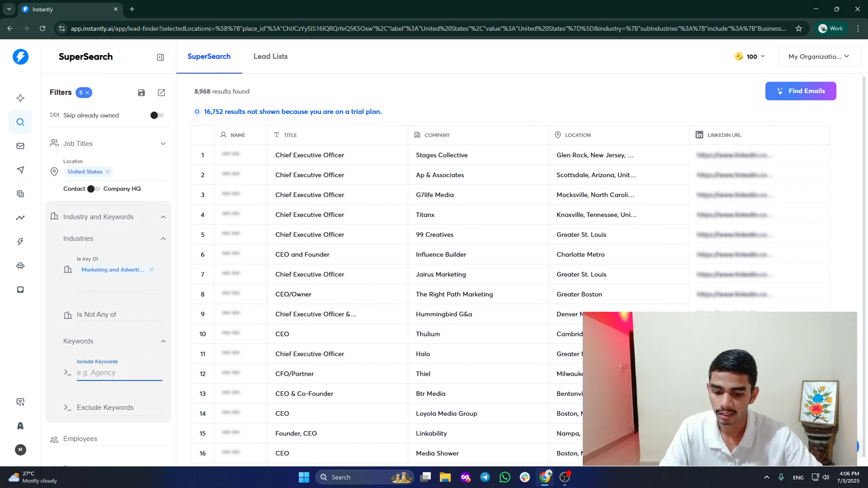
type("Agency")
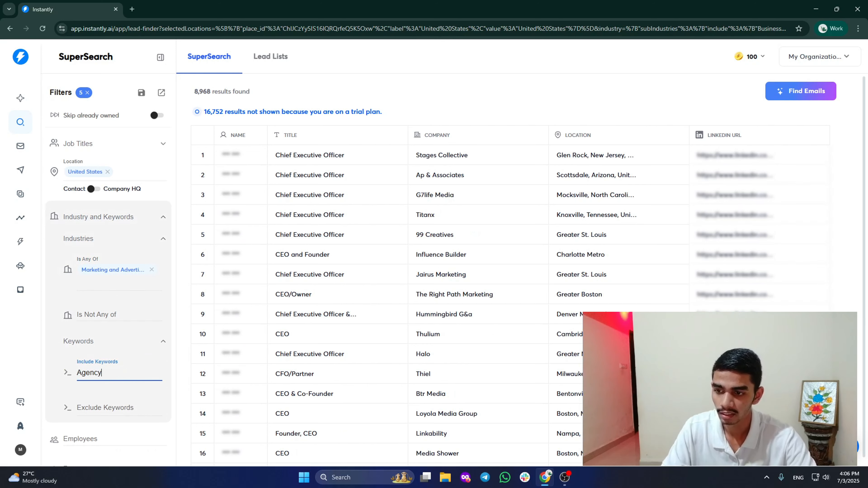
key("Return")
type("Sed")
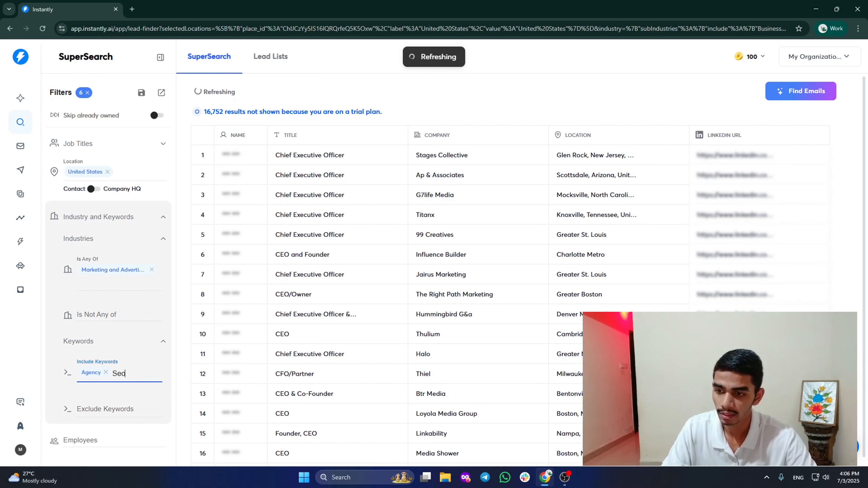
key("BackSpace")
type("o")
key("Return")
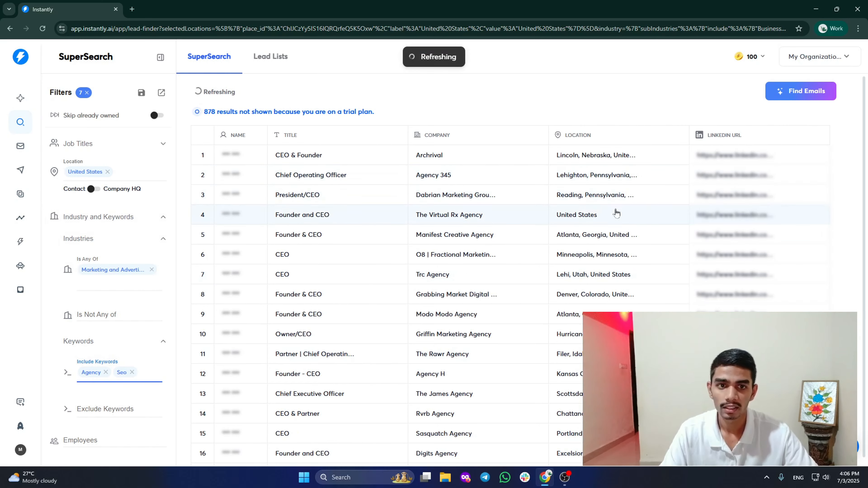
scroll(616, 213, "down", 15)
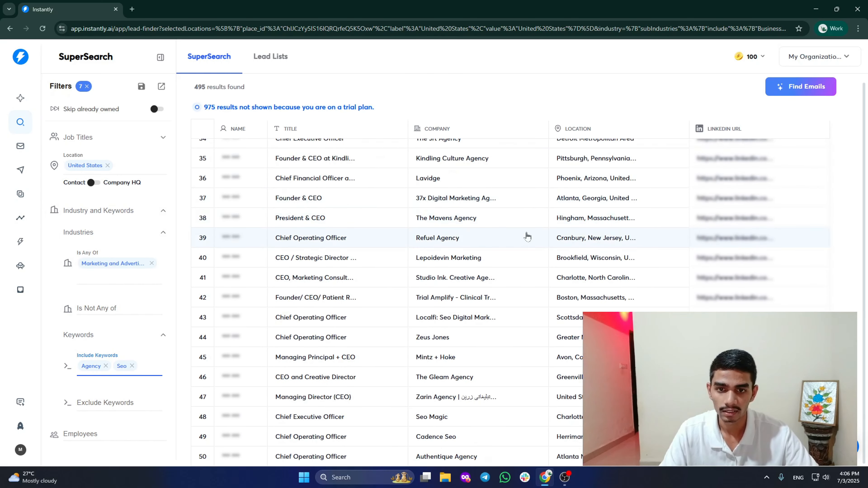
scroll(527, 237, "up", 15)
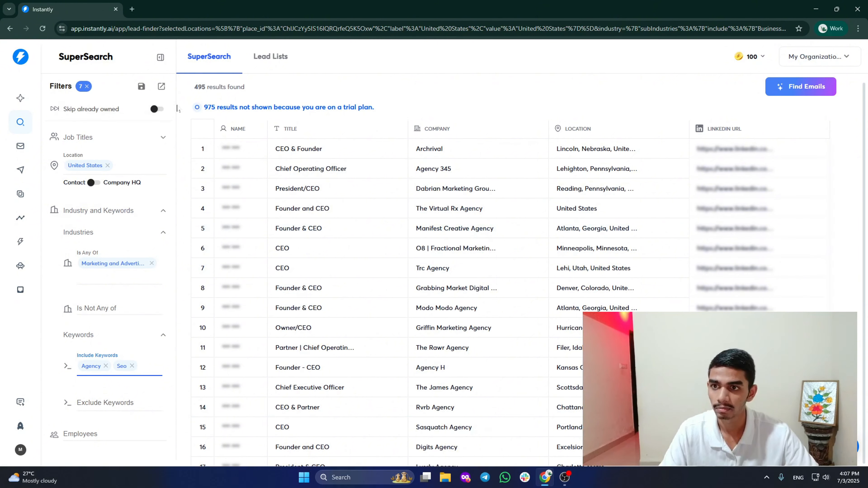
scroll(137, 154, "down", 8)
Tick the 0 - 25 employees range and leave the Revenue range unselected.
left_click(100, 138)
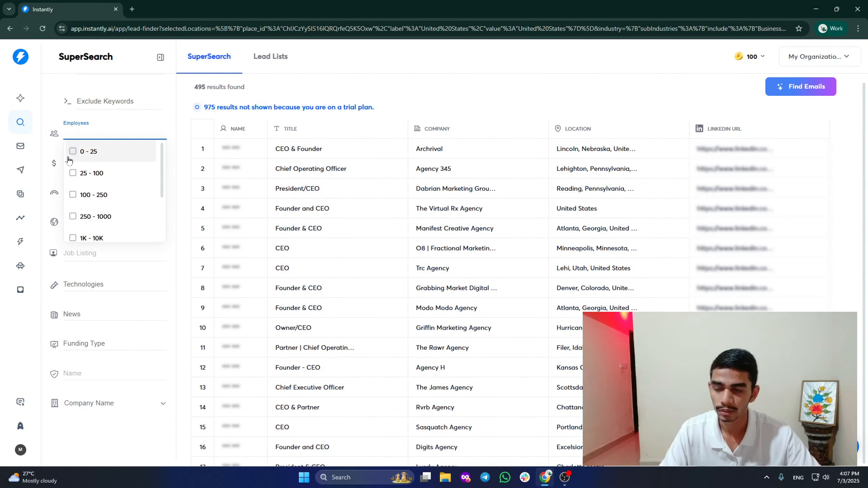
left_click(73, 152)
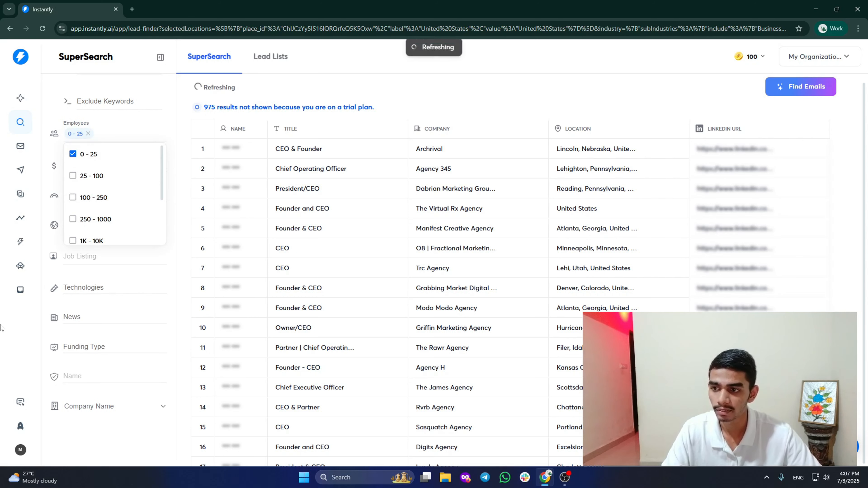
left_click(98, 168)
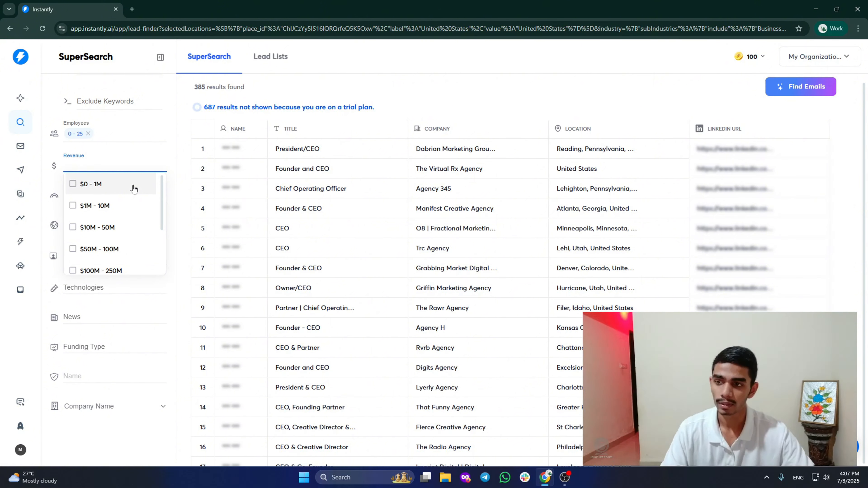
left_click(64, 194)
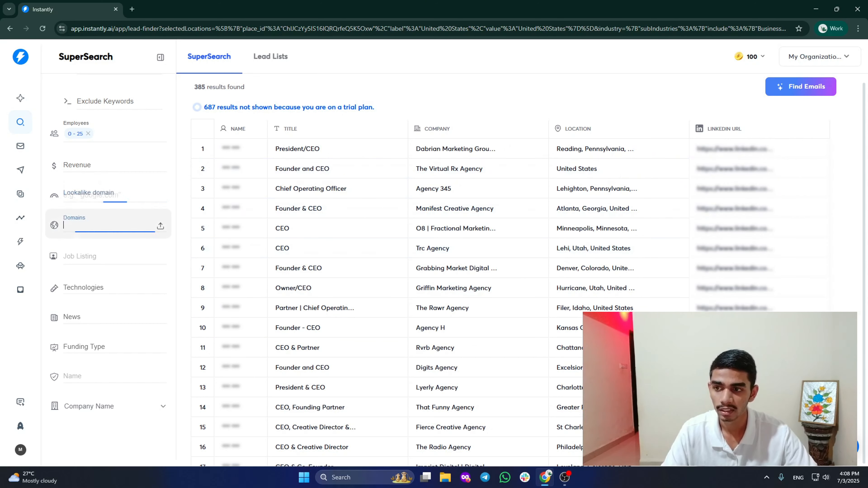
Leave the Domains filter empty after dismissing its hint.
left_click(116, 229)
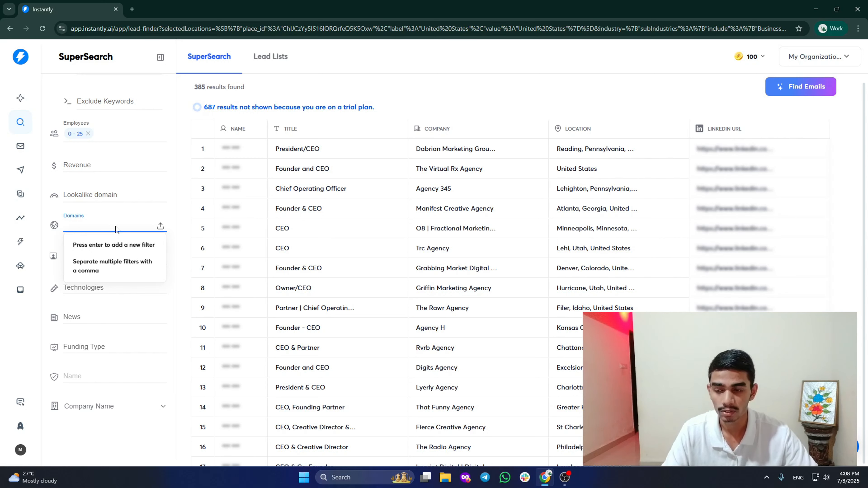
left_click(1, 335)
left_click(106, 259)
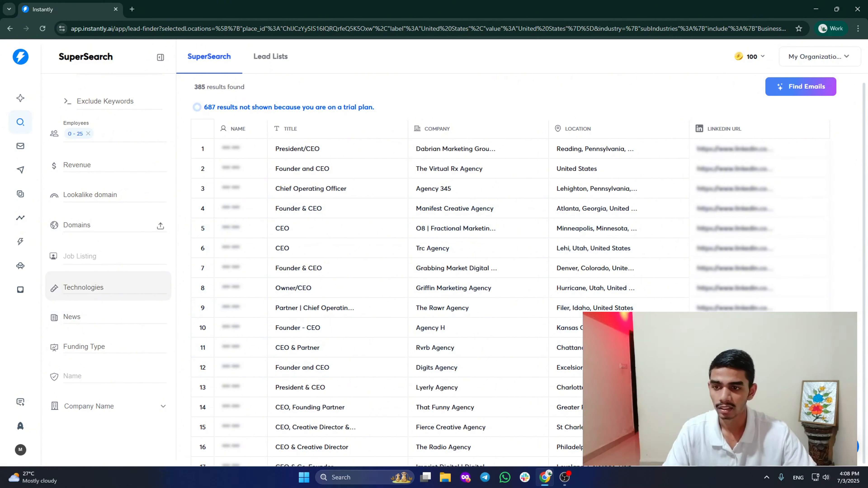
Browse the Technologies list without adding any, then bring up the News event options.
left_click(151, 290)
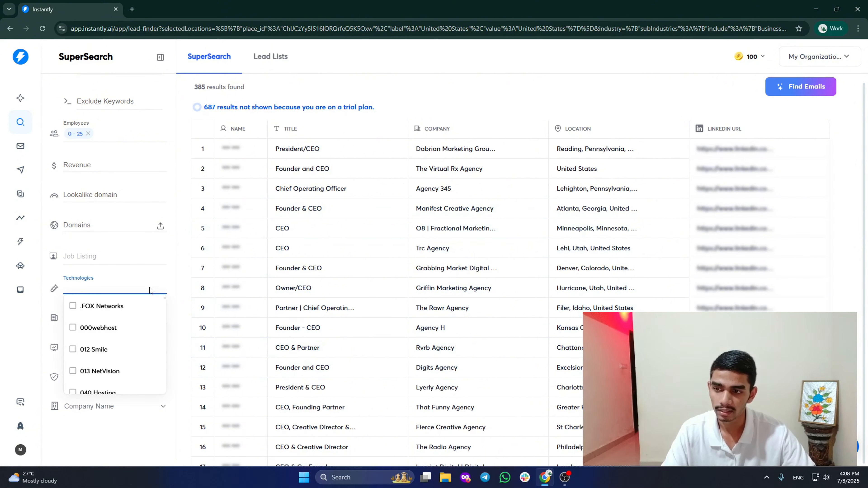
scroll(124, 330, "down", 5)
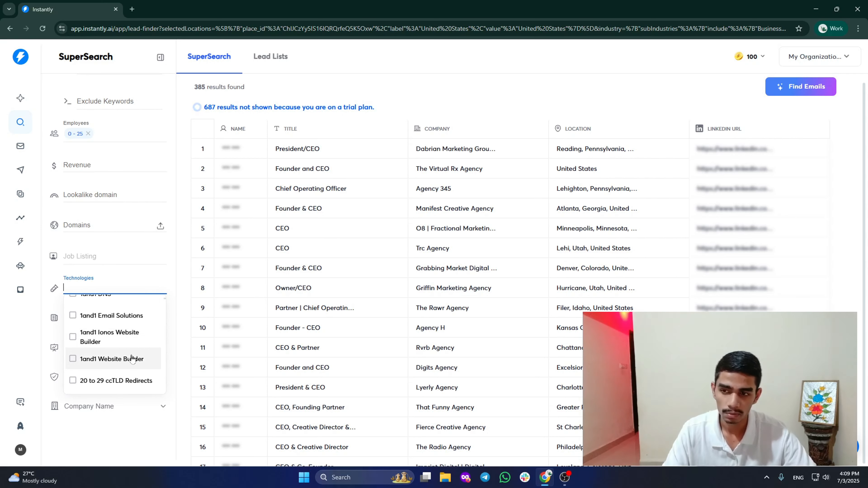
scroll(133, 359, "up", 3)
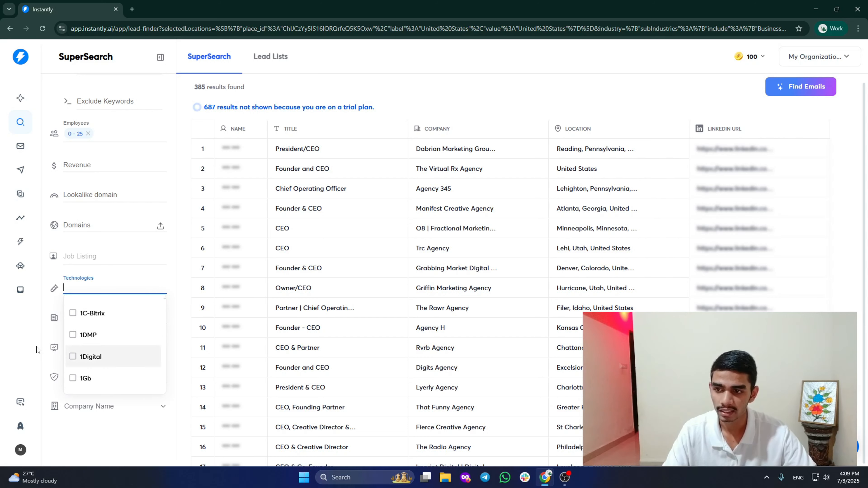
left_click(17, 354)
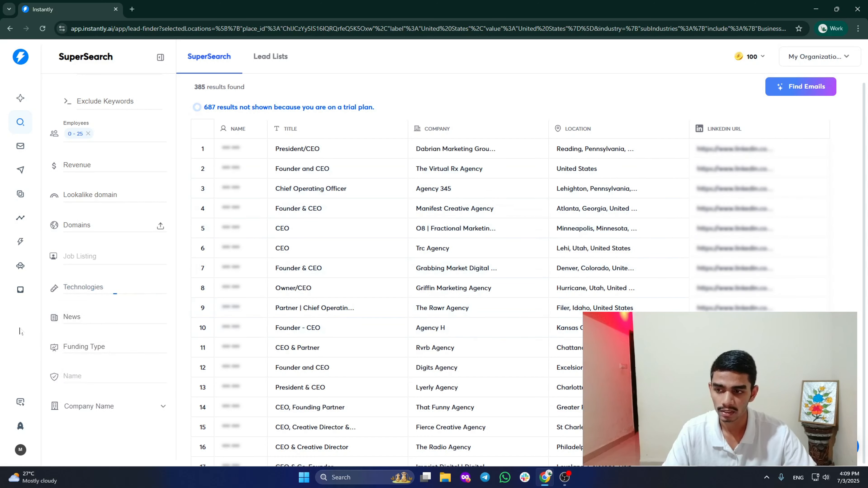
left_click(104, 319)
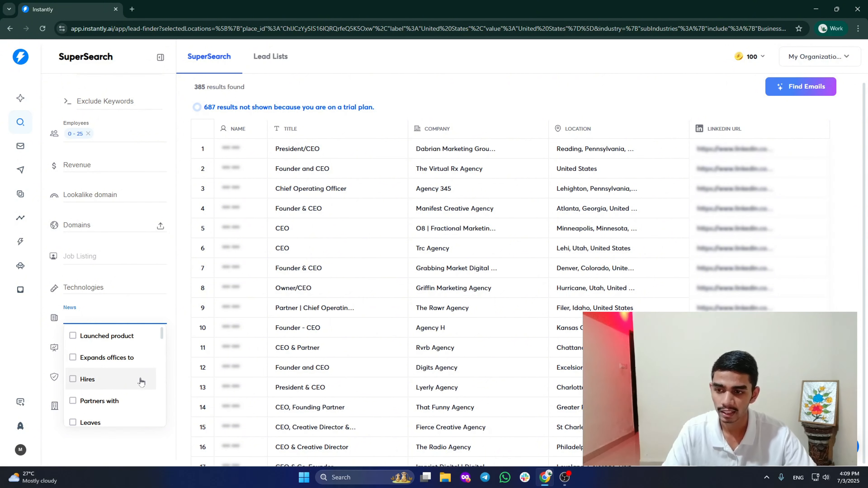
Scroll through the News event options and close them without choosing any.
left_click_drag(163, 335, 163, 345)
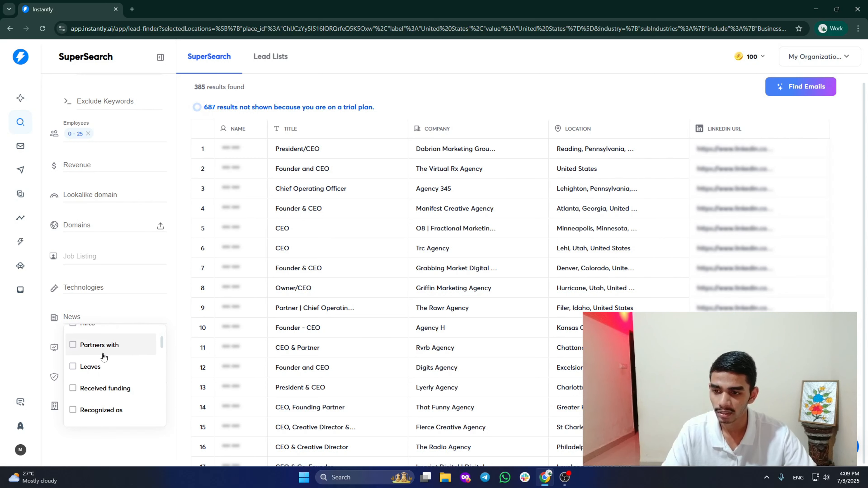
scroll(113, 362, "down", 3)
scroll(126, 366, "down", 5)
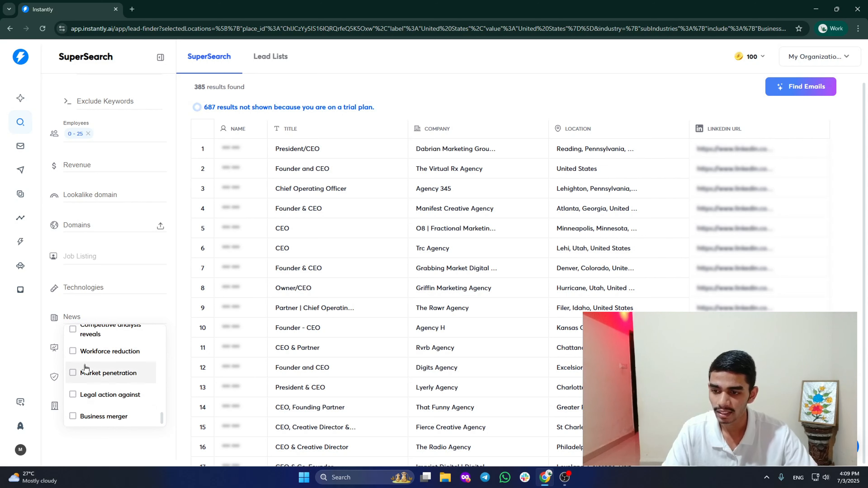
scroll(102, 393, "up", 10)
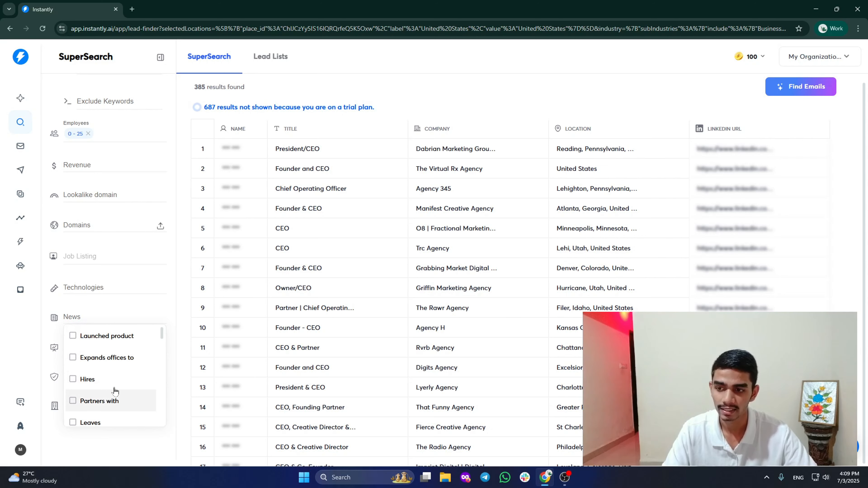
left_click(23, 344)
Show the Funding Type list and scroll through its Angel, Seed and Series options.
left_click(133, 353)
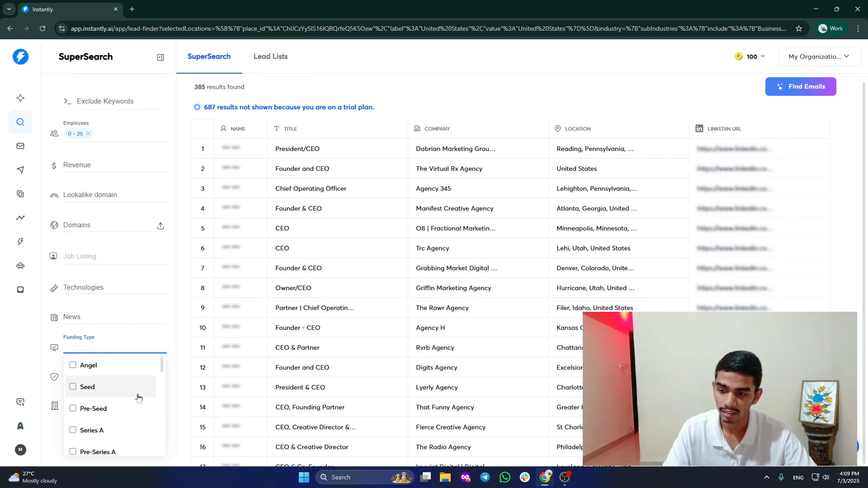
left_click_drag(161, 370, 163, 386)
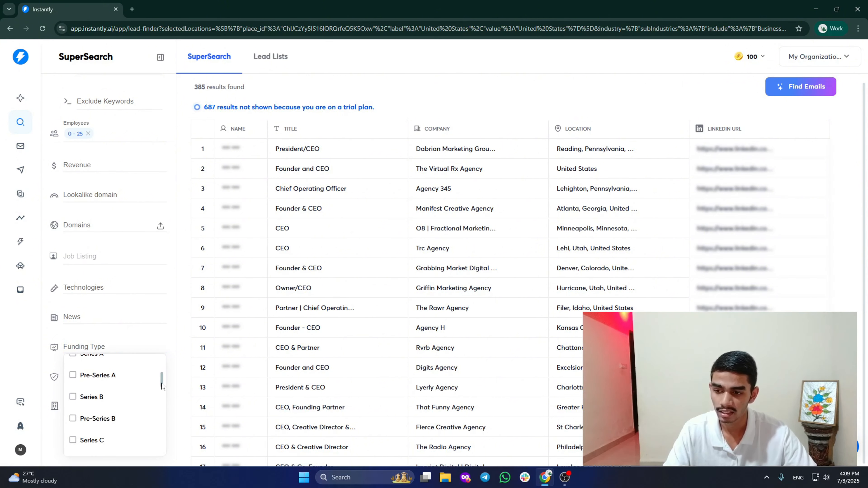
scroll(163, 386, "down", 1)
Expand Company Name, review the eight filters and 385 leads, then launch Find Emails.
left_click(1, 366)
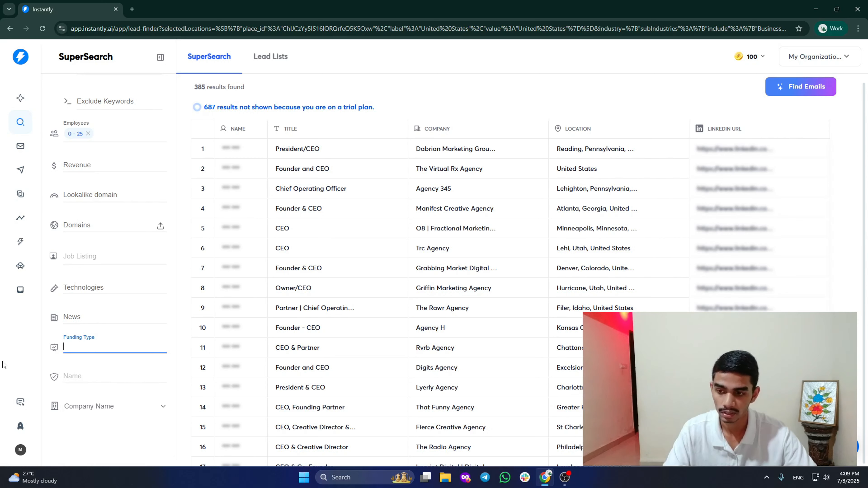
left_click(144, 415)
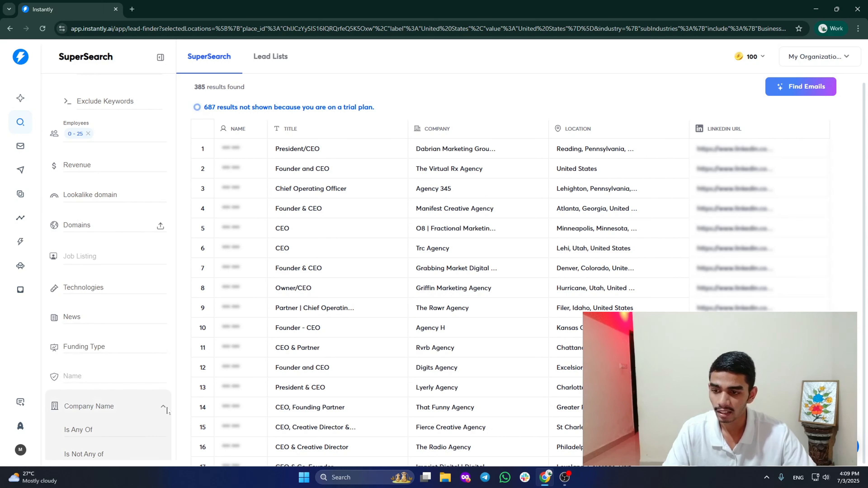
scroll(165, 409, "down", 3)
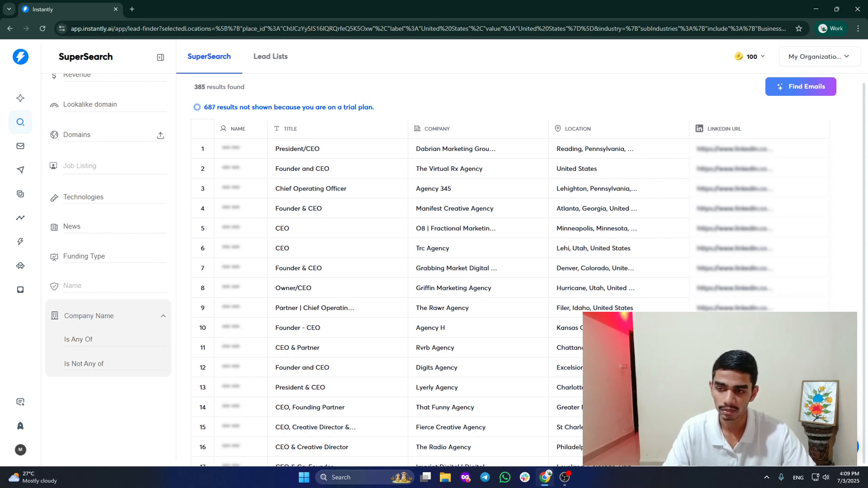
scroll(115, 428, "up", 9)
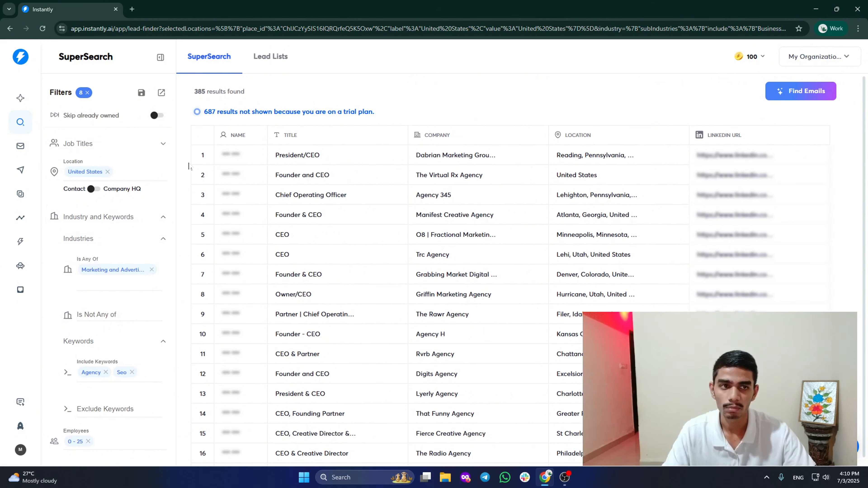
scroll(444, 255, "down", 15)
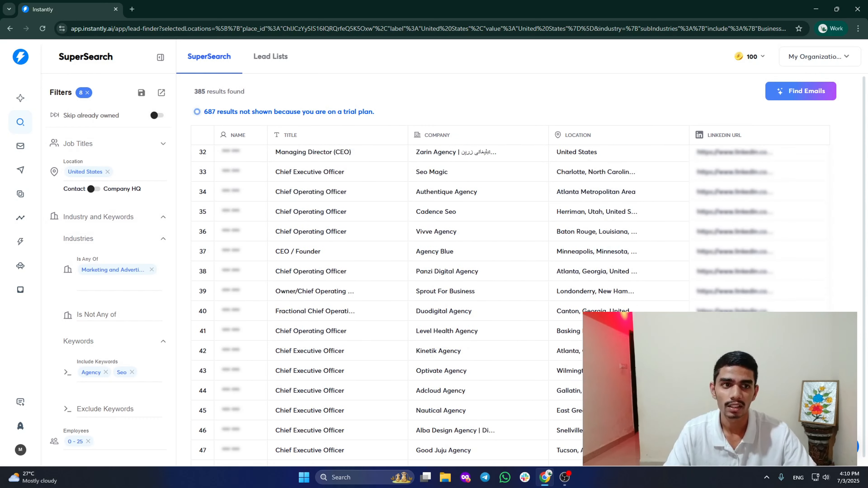
scroll(443, 259, "up", 15)
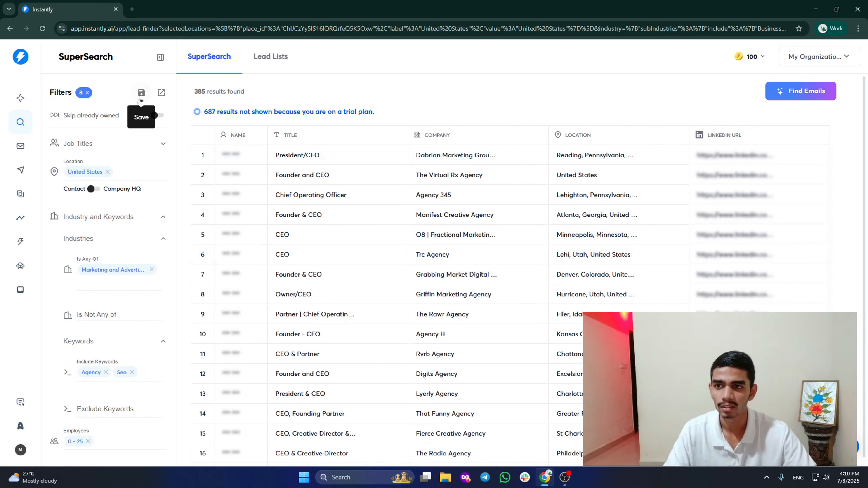
left_click(785, 93)
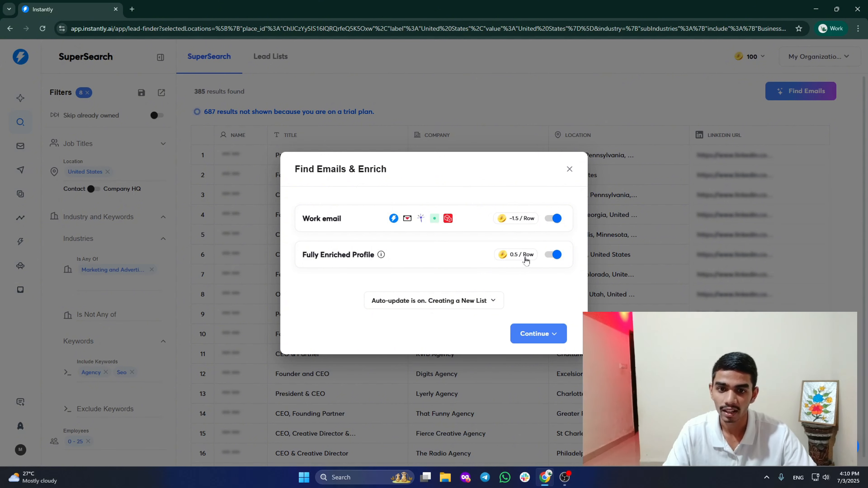
Check the Continue dropdown alternatives, then dismiss Find Emails & Enrich without enriching.
left_click(557, 332)
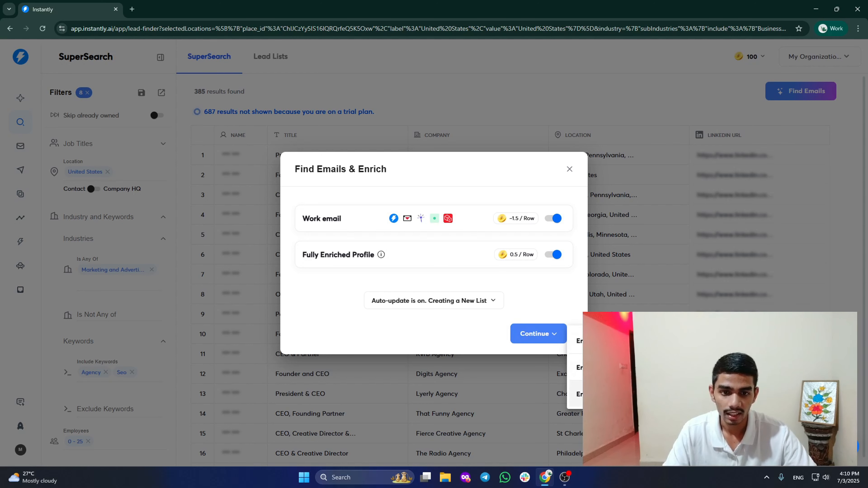
left_click(453, 334)
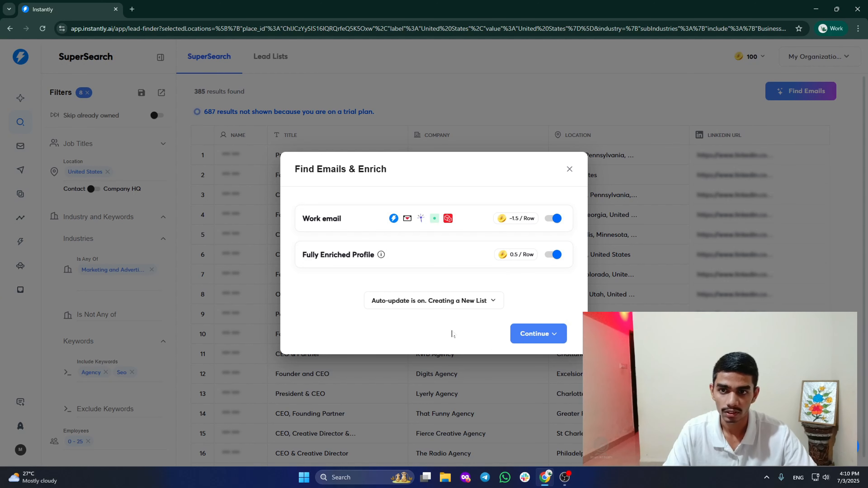
left_click(569, 169)
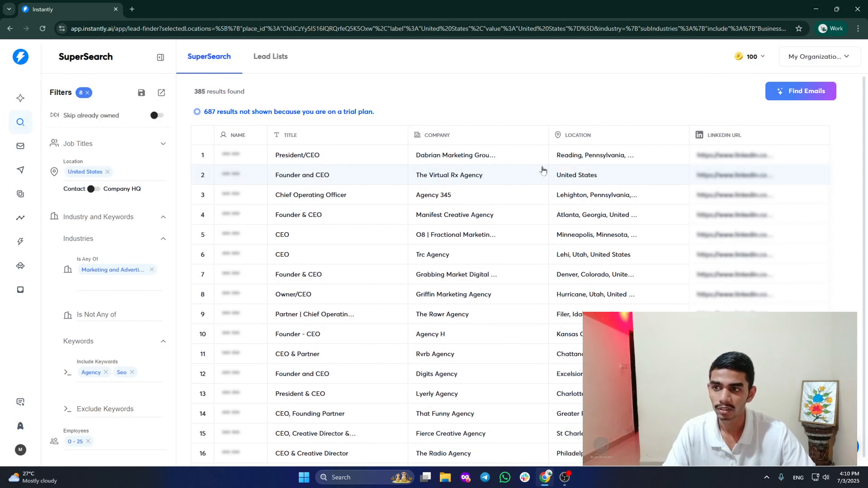
In Email Accounts, toggle the first account's warmup off and back on, then view its details.
left_click(19, 147)
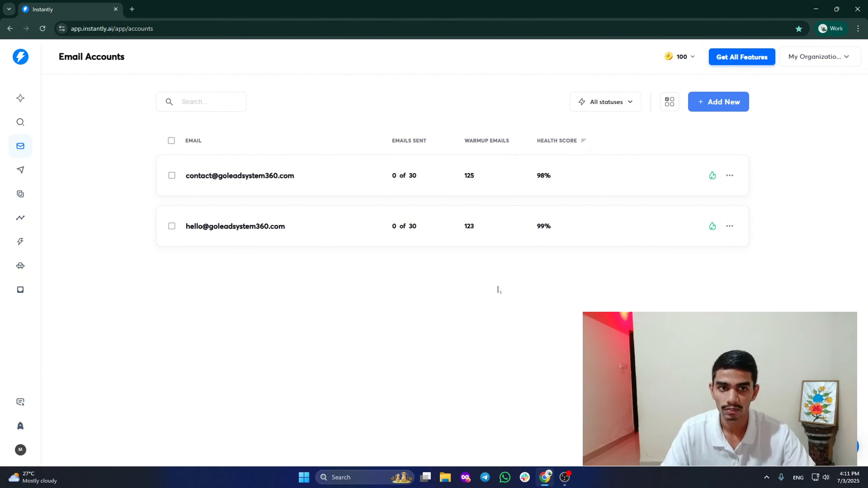
left_click(712, 176)
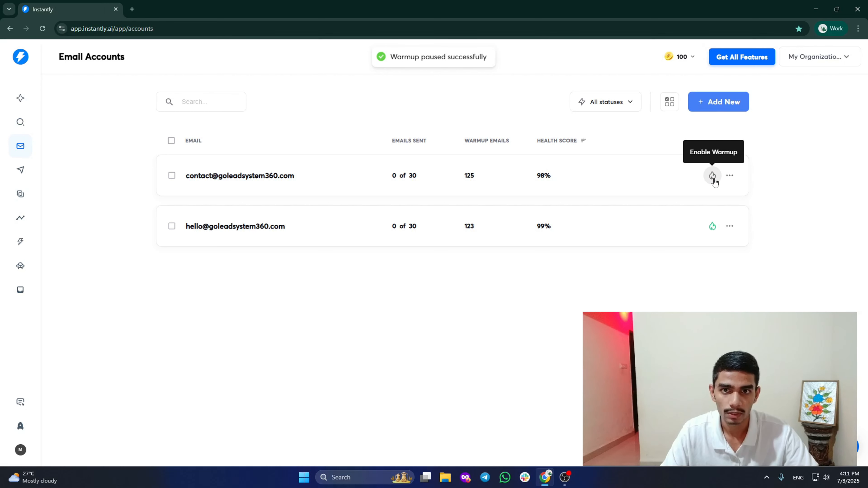
left_click(713, 176)
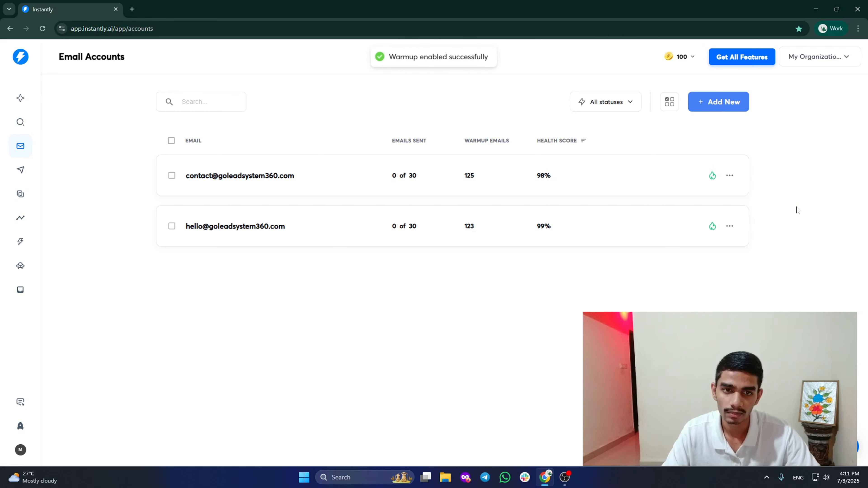
left_click(646, 178)
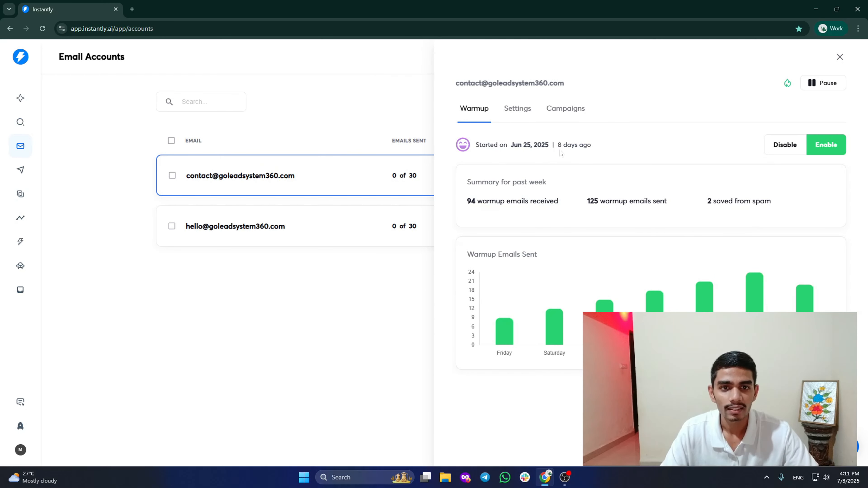
Open the first account's Settings and scroll to the 30-email daily limit and 5-minute wait.
left_click_drag(560, 151, 612, 147)
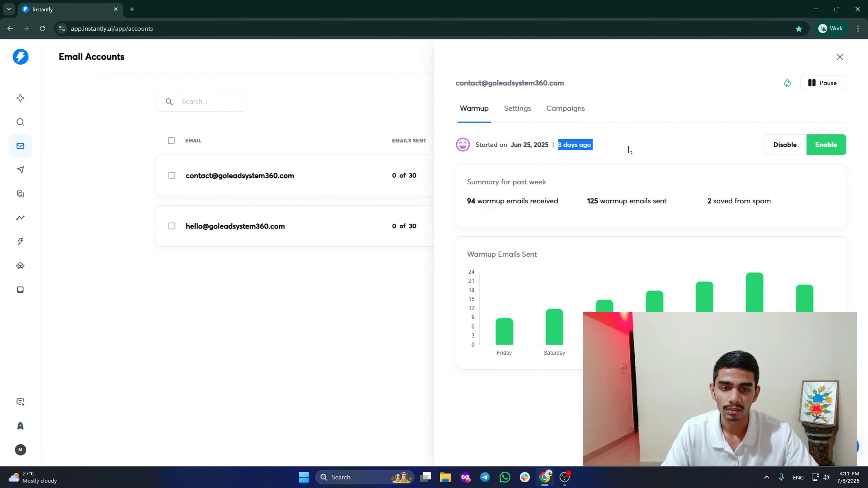
left_click(629, 150)
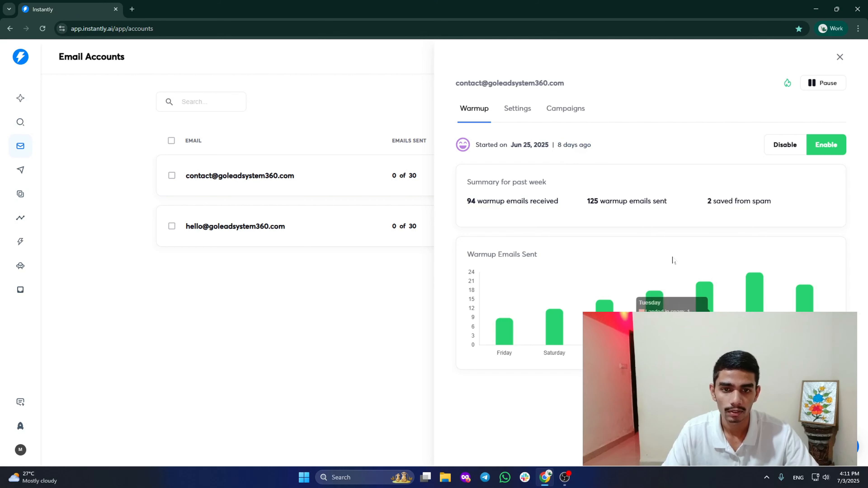
left_click(509, 110)
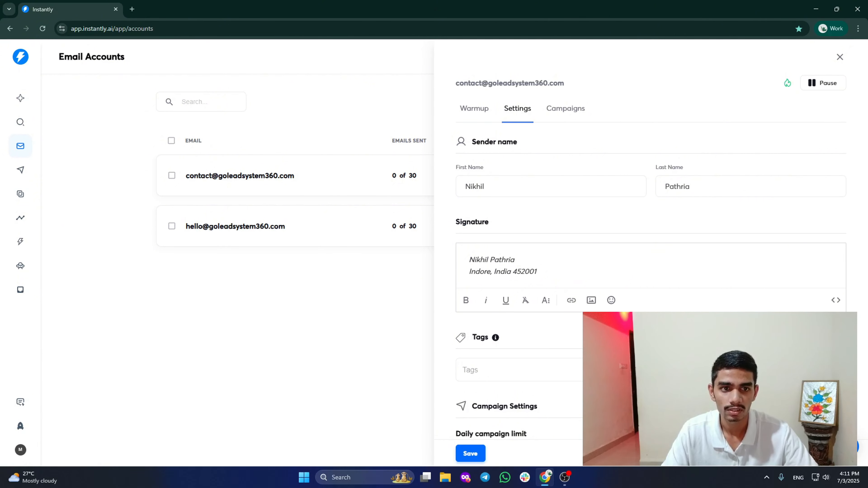
scroll(712, 243, "down", 8)
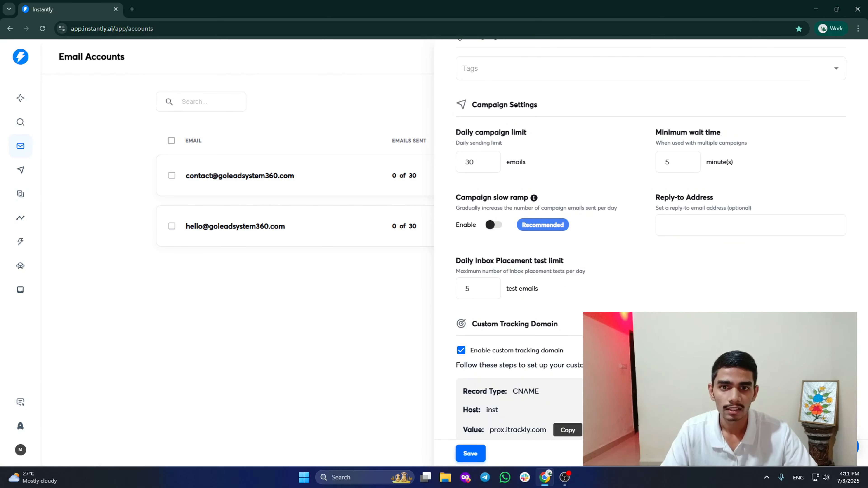
left_click_drag(456, 133, 545, 134)
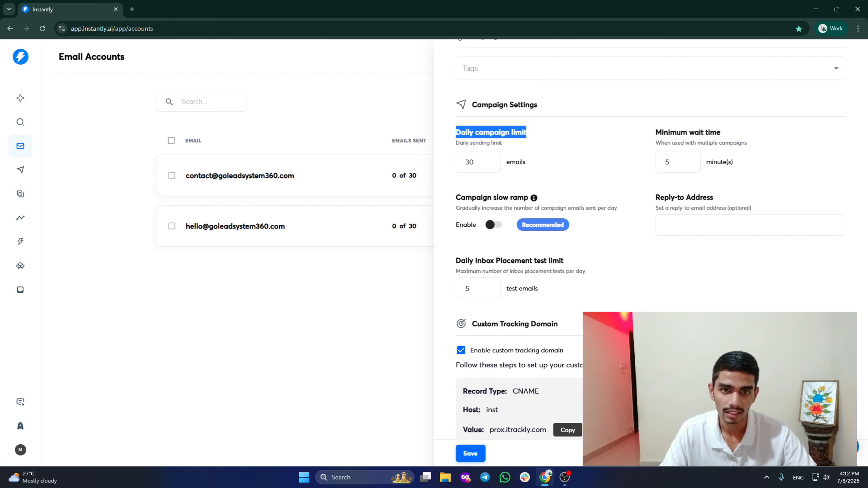
left_click(611, 160)
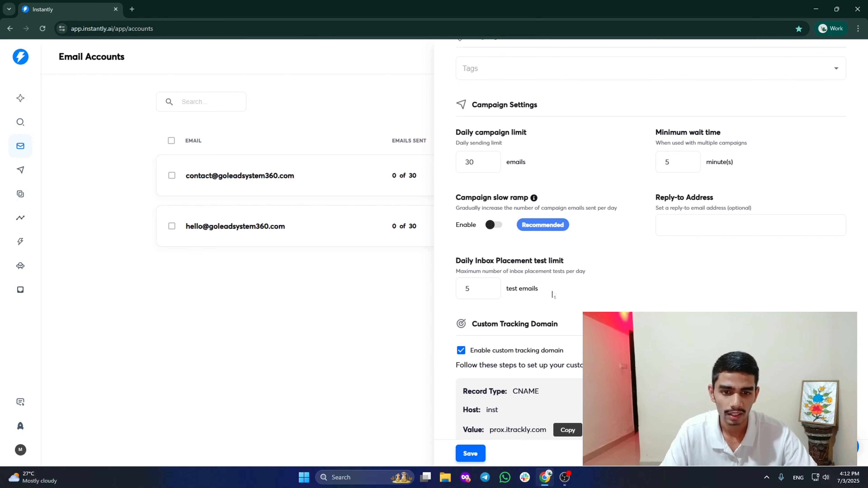
scroll(838, 171, "down", 4)
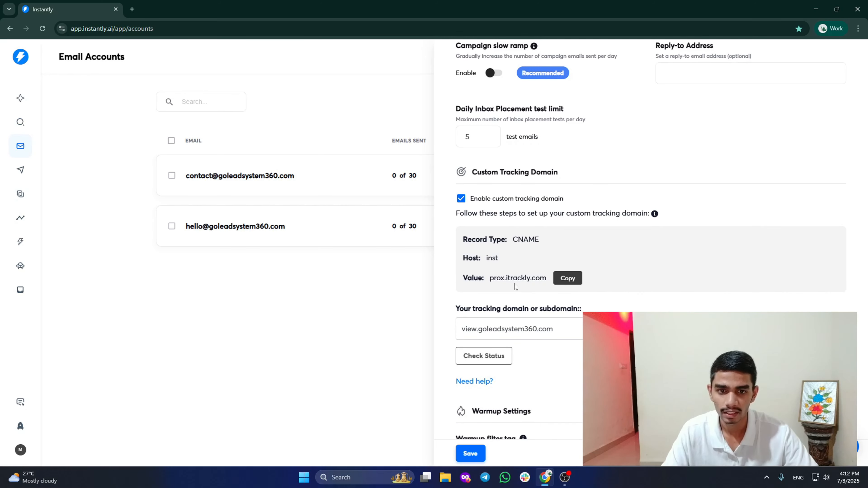
Highlight the tracking record value prox.itrackly.com and its CNAME record type.
left_click_drag(491, 278, 549, 284)
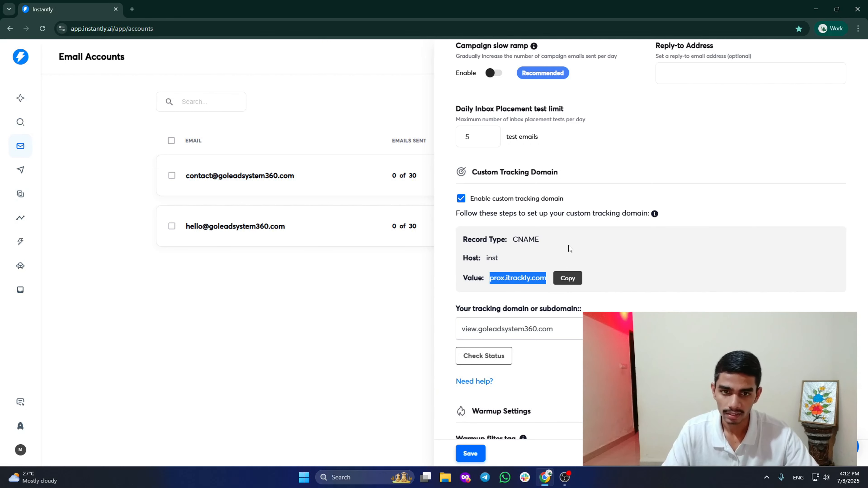
left_click(647, 255)
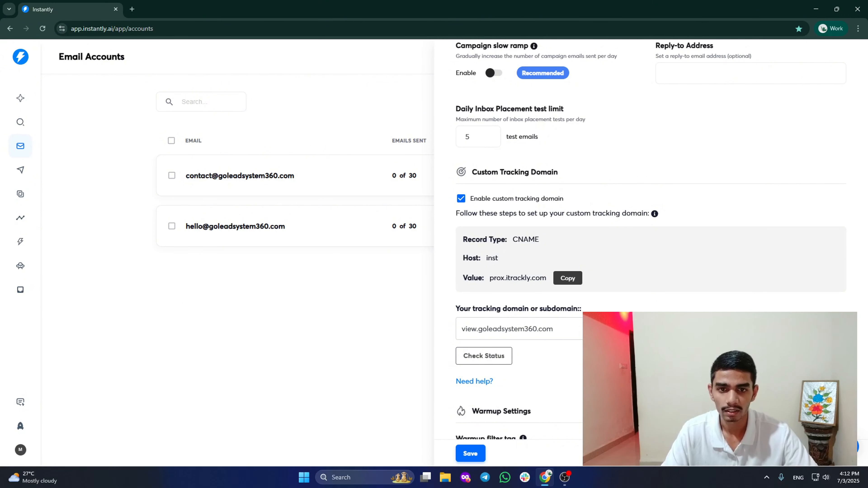
left_click_drag(513, 240, 539, 242)
left_click(541, 242)
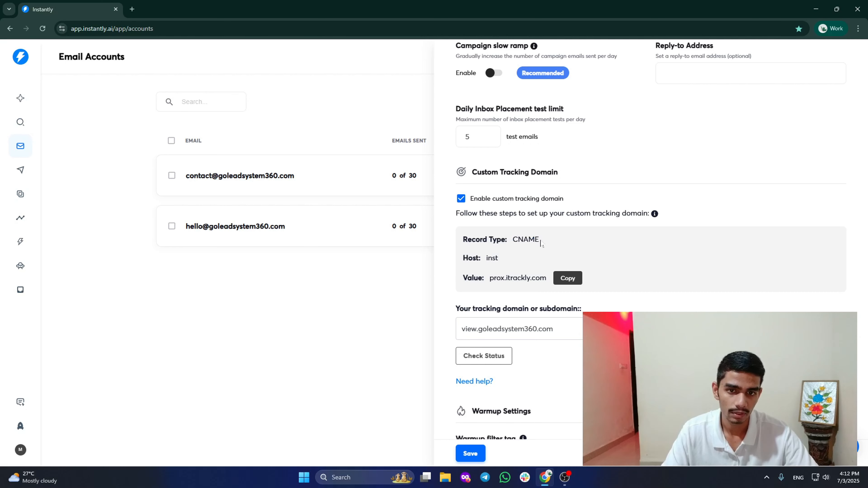
Highlight the Custom Tracking Domain host value inst.
left_click_drag(486, 258, 546, 278)
left_click(635, 273)
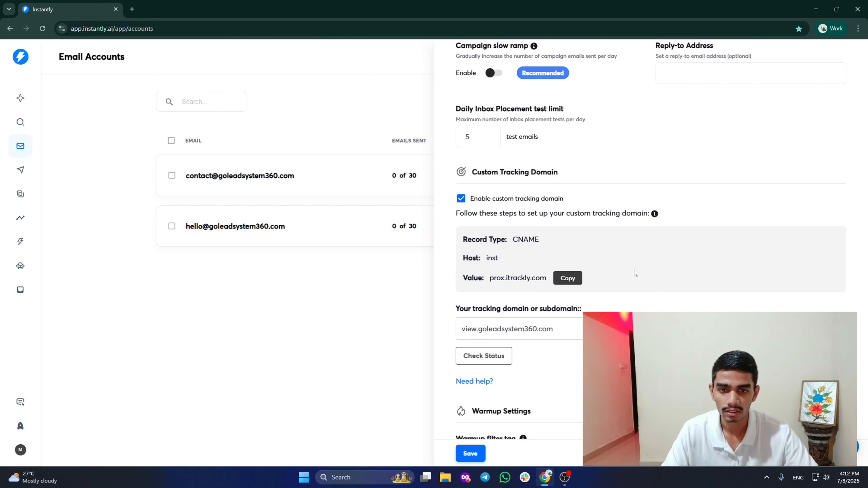
left_click_drag(485, 258, 510, 263)
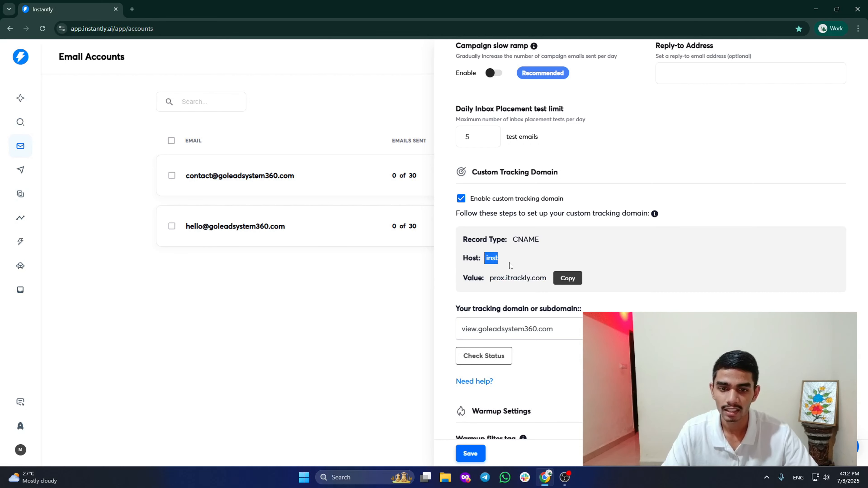
left_click(541, 260)
left_click_drag(486, 258, 507, 261)
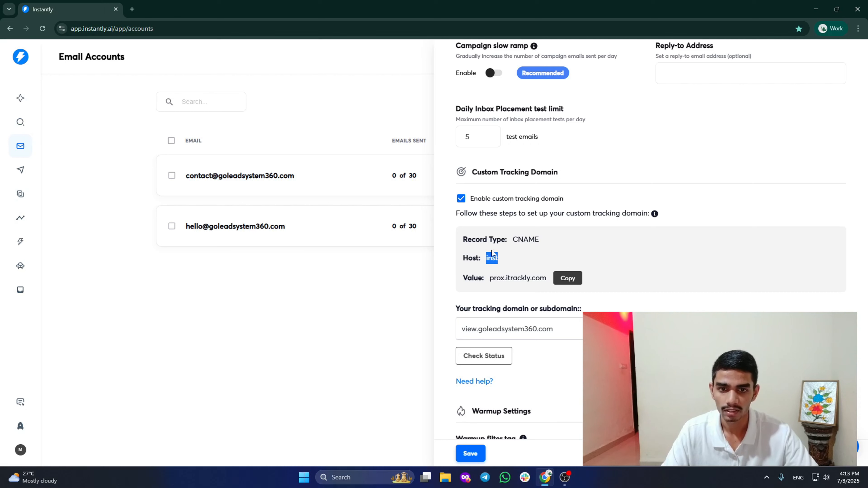
left_click(493, 268)
left_click_drag(486, 258, 507, 260)
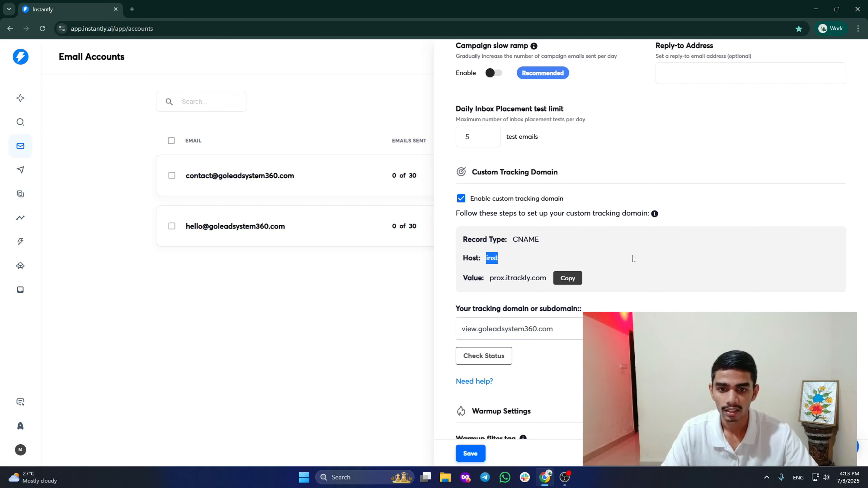
left_click(659, 261)
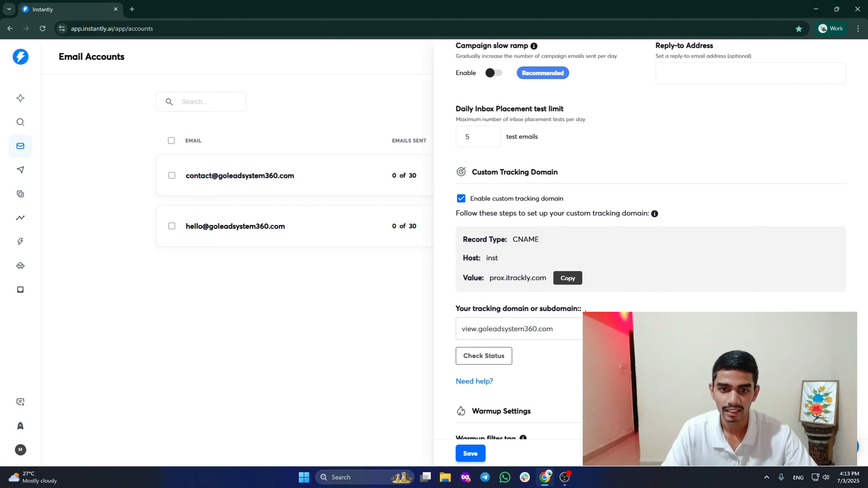
scroll(777, 272, "down", 6)
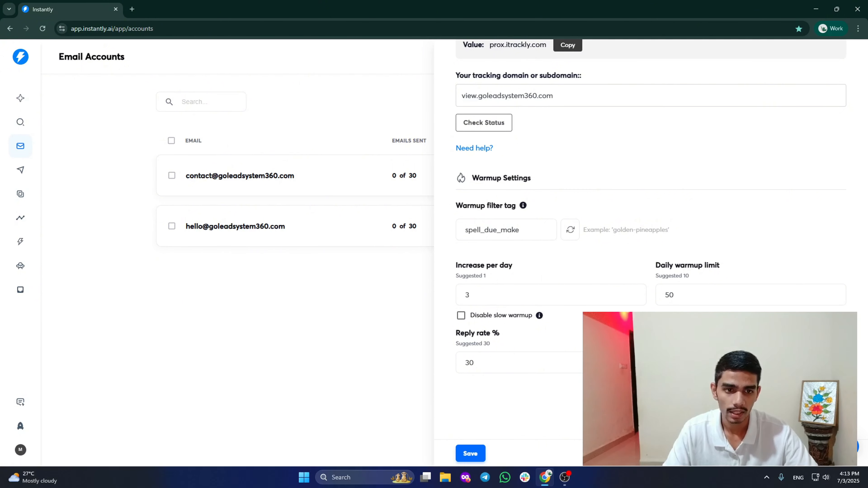
Check the daily warmup limit of 50 and save the first account's settings.
double_click(666, 295)
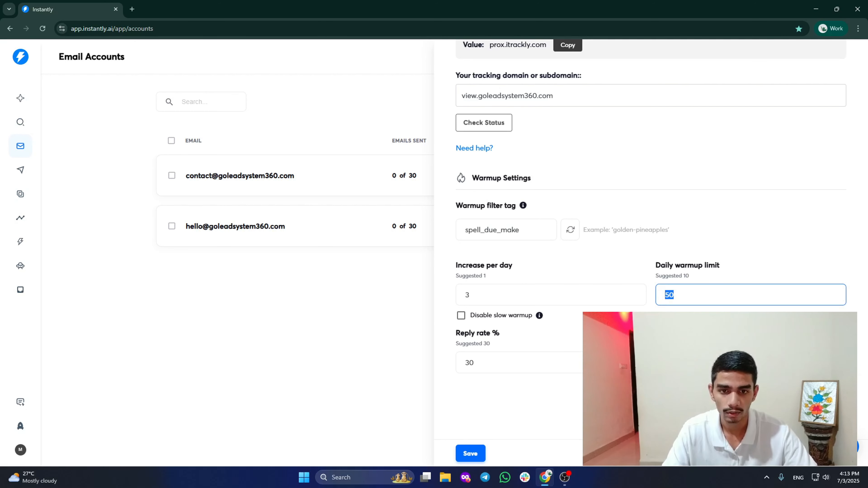
left_click(711, 337)
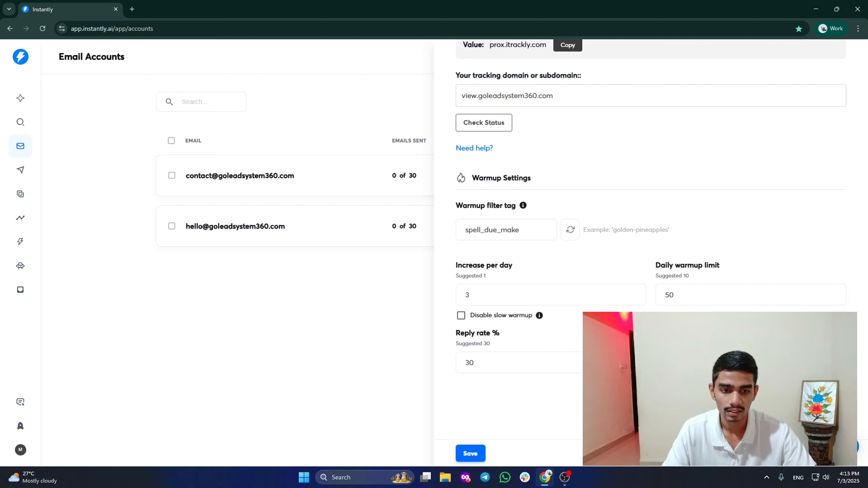
scroll(650, 239, "down", 7)
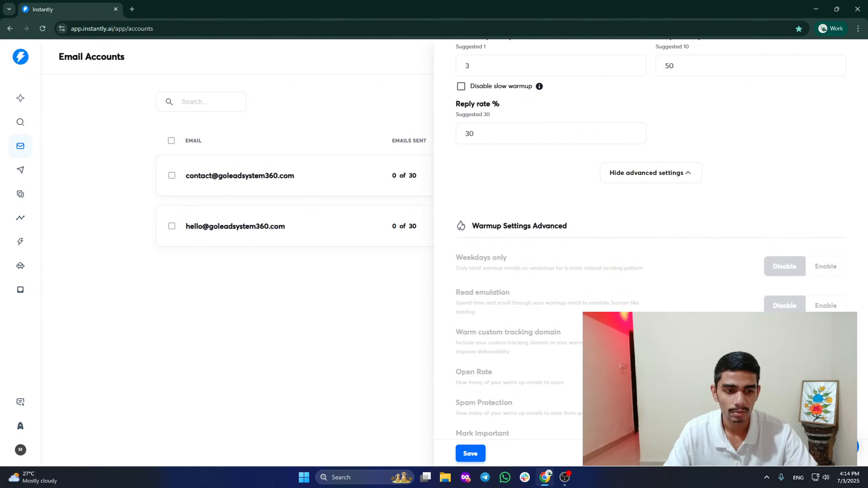
left_click(470, 454)
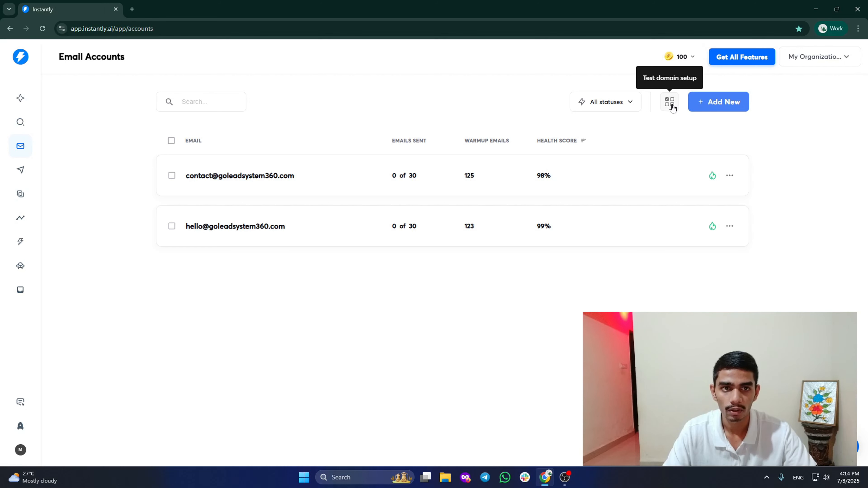
Run Test domain setup to verify every domain's MX, SPF, DKIM and DMARC records.
left_click(668, 107)
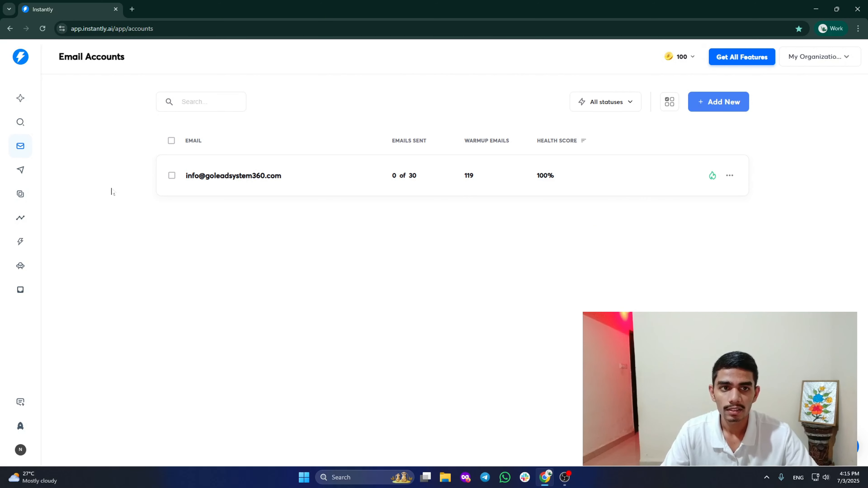
left_click(721, 109)
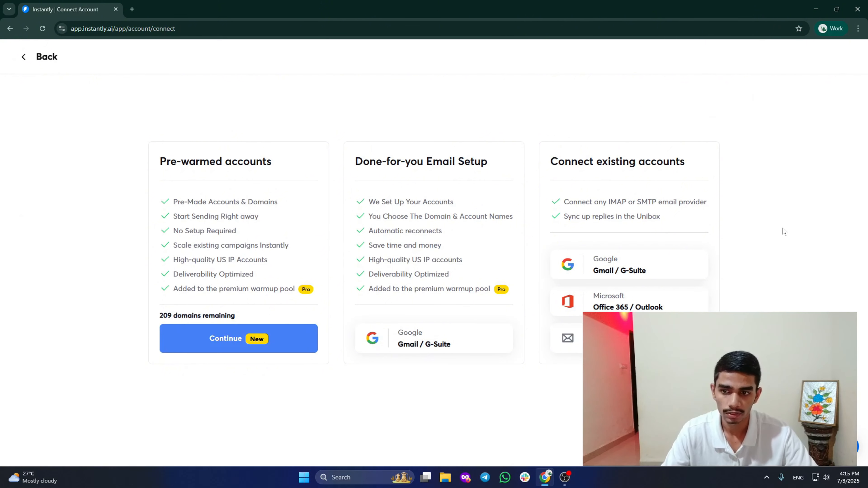
left_click_drag(160, 161, 287, 165)
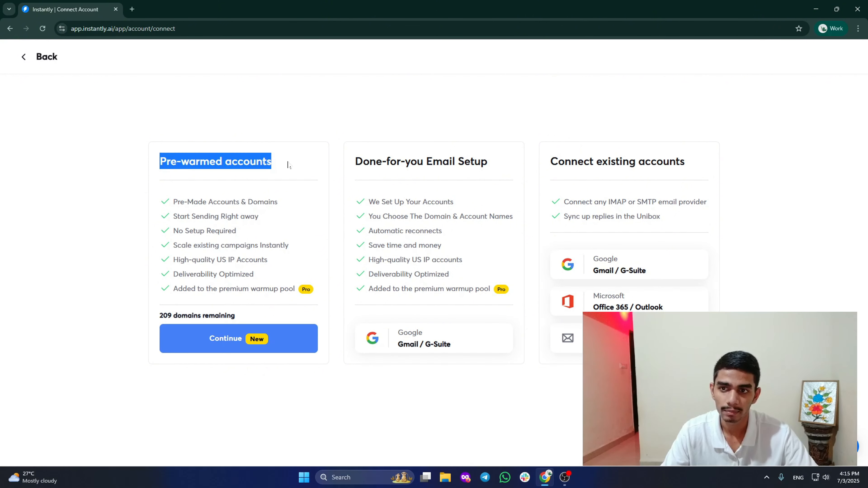
left_click(301, 127)
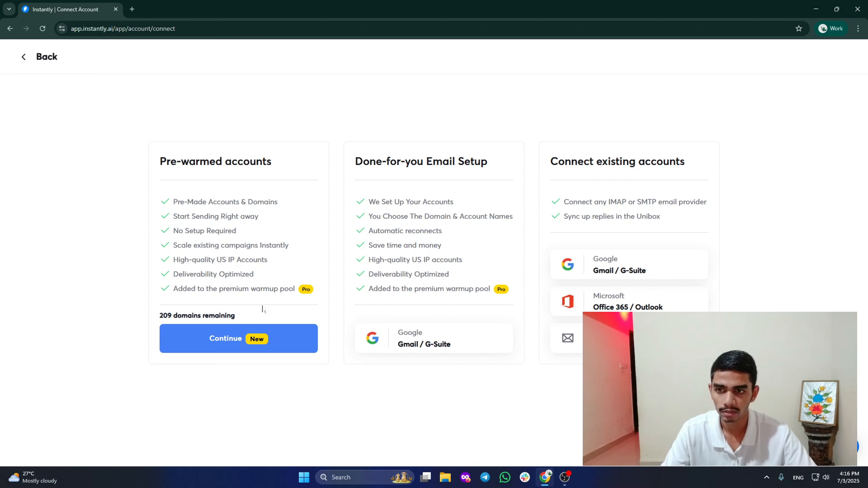
left_click(241, 343)
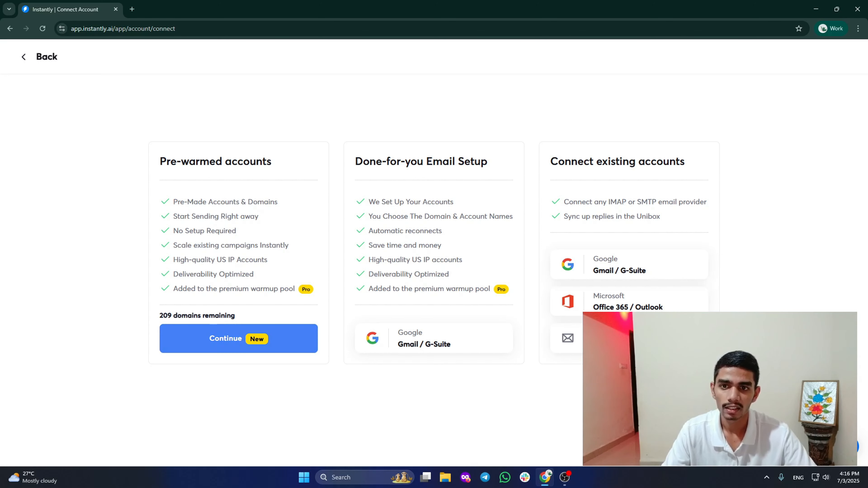
left_click_drag(355, 162, 493, 168)
left_click(516, 109)
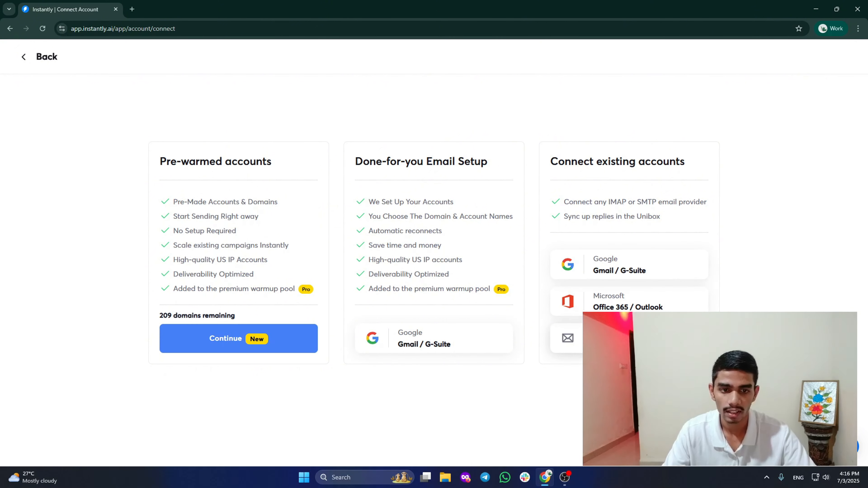
Look at the single IMAP/SMTP account form, then return and pick Gmail / G-Suite instead.
left_click(666, 338)
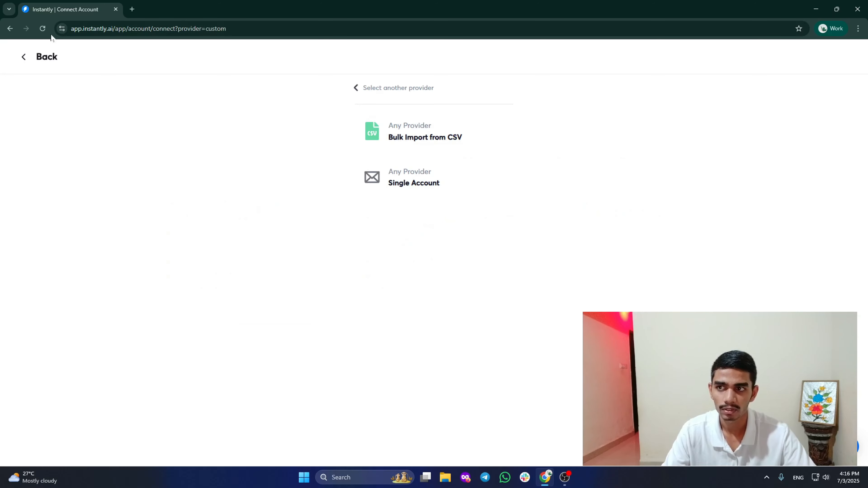
left_click(405, 186)
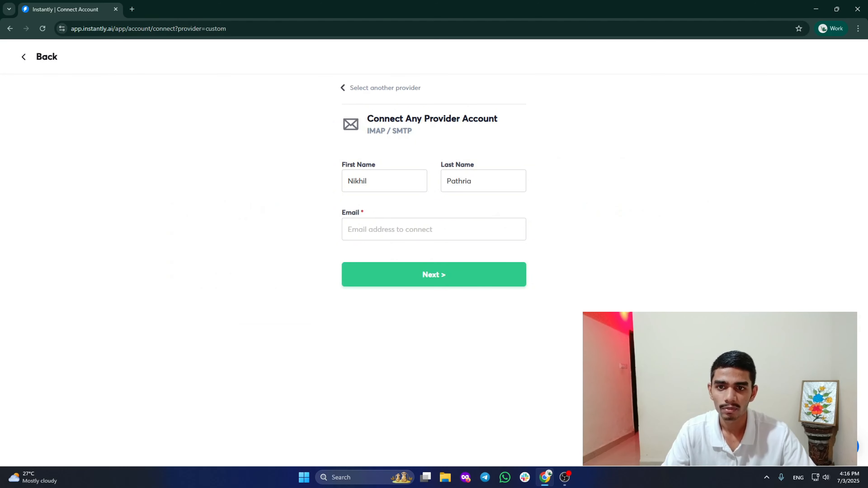
left_click(25, 59)
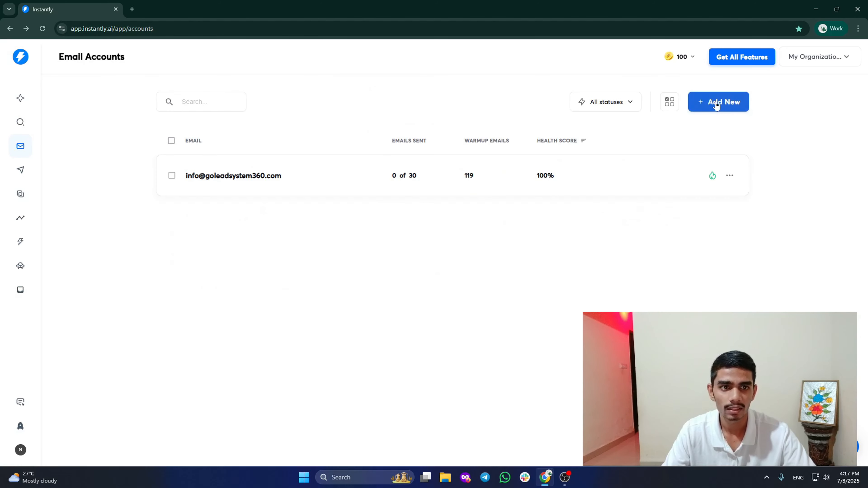
left_click(719, 104)
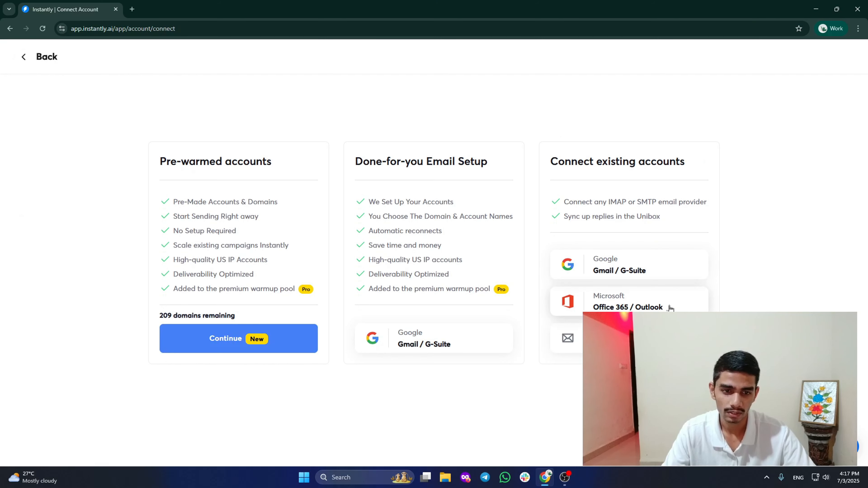
left_click(624, 268)
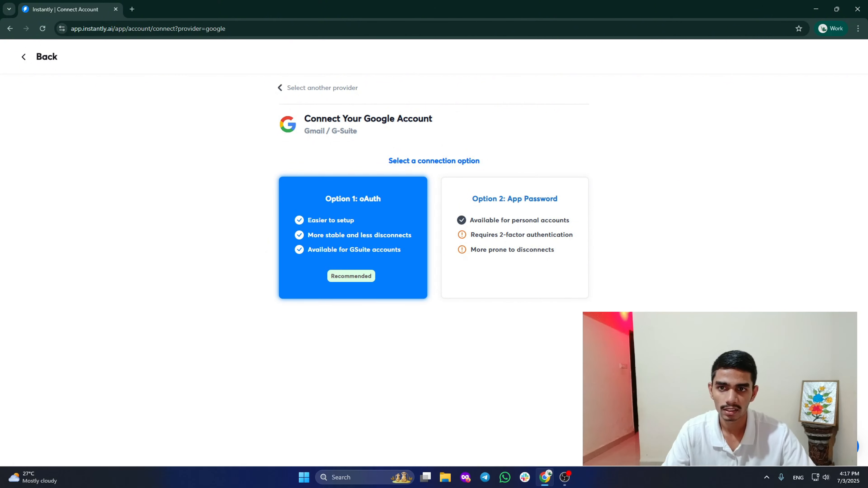
Choose Option 1: oAuth and open the Google Workspace Admin Panel link in a new tab.
left_click(354, 231)
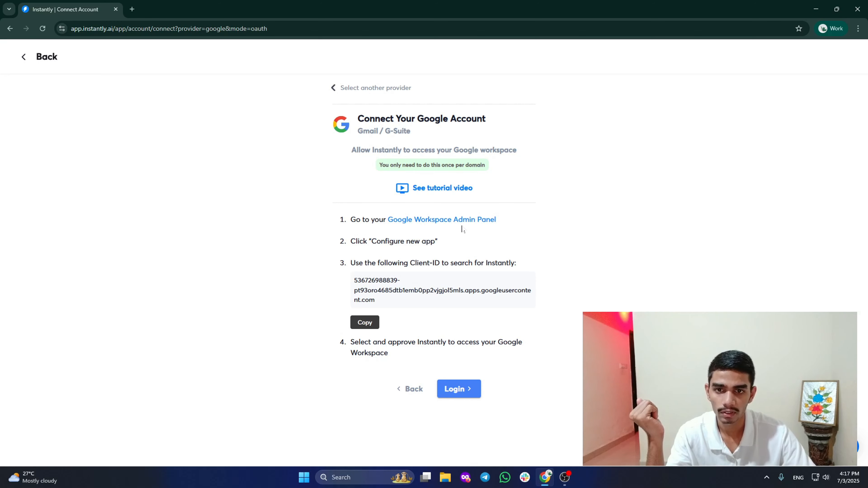
left_click(459, 220)
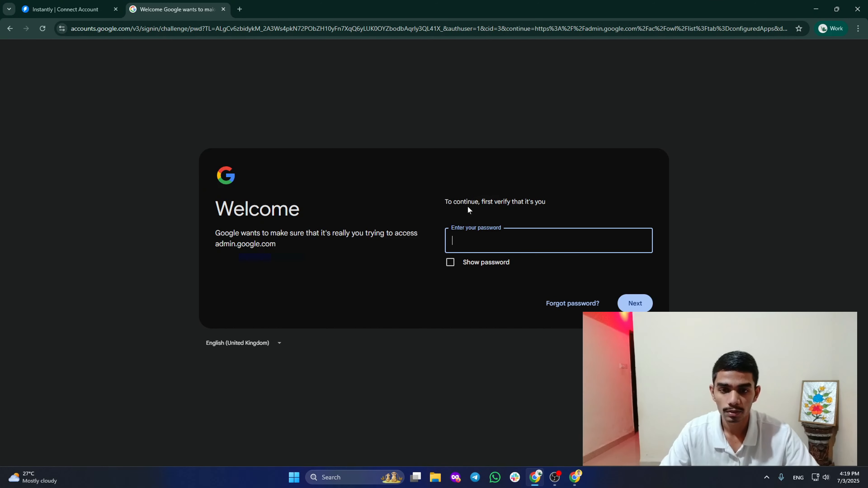
Sign in to the Google Admin console with the admin password and start configuring a new app.
key("ctrl+v")
left_click(631, 304)
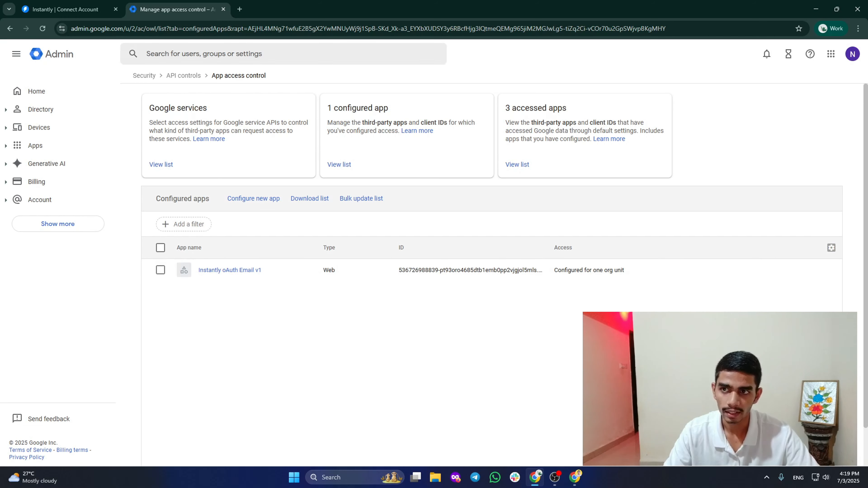
left_click(253, 198)
Find the Instantly oAuth Email v1 web app by Instantly's client ID, then close the tab.
left_click(99, 10)
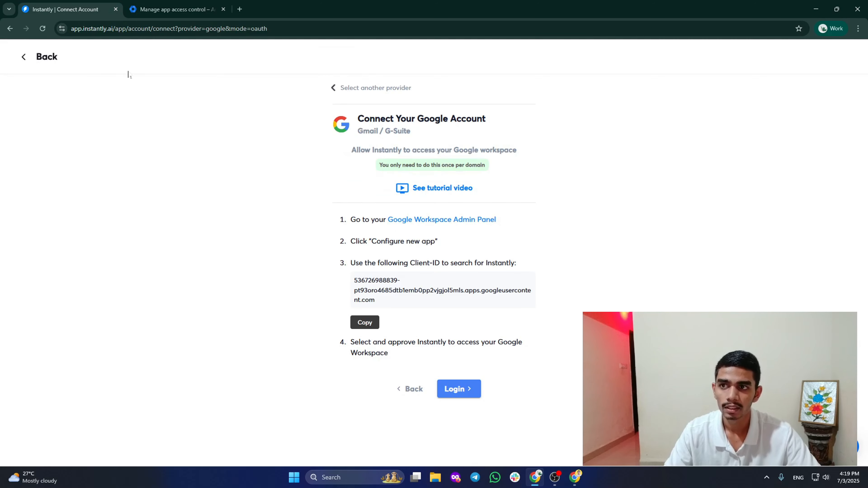
left_click(365, 322)
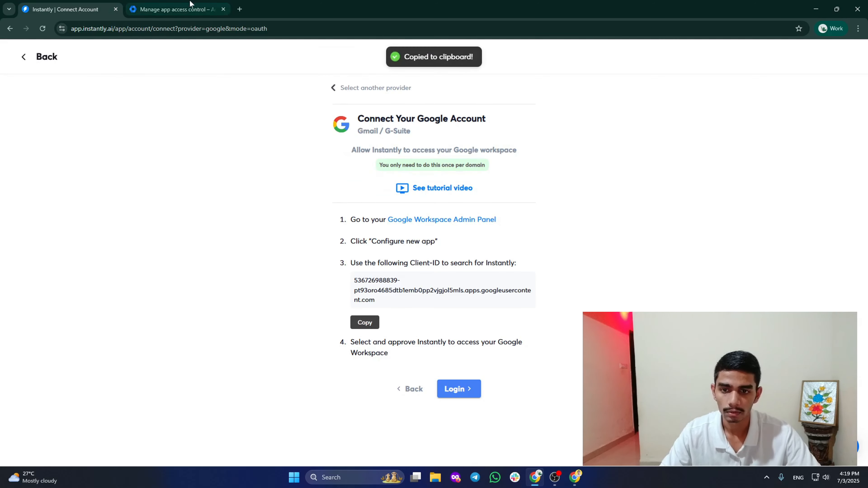
key("ctrl+Tab")
left_click(307, 198)
key("ctrl+v")
left_click(626, 202)
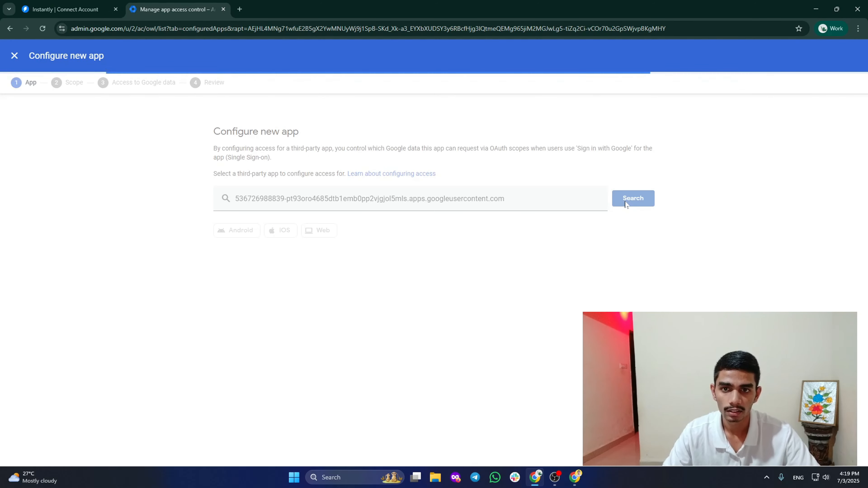
left_click(319, 230)
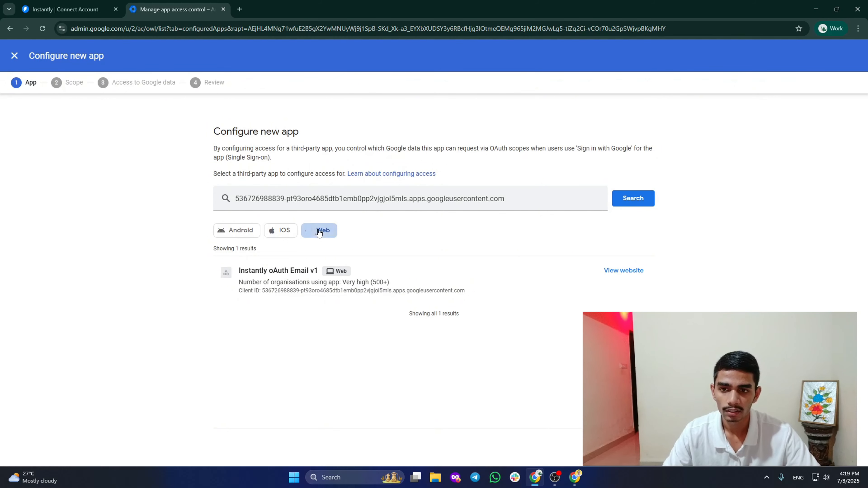
left_click(391, 272)
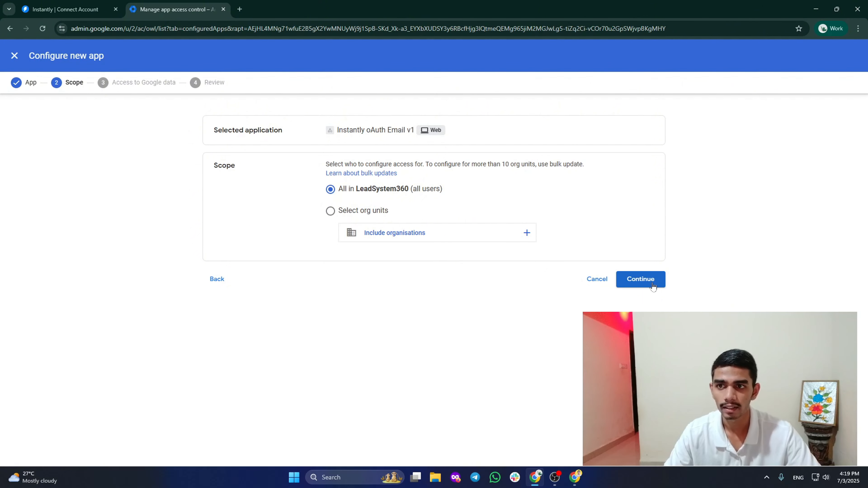
left_click(223, 9)
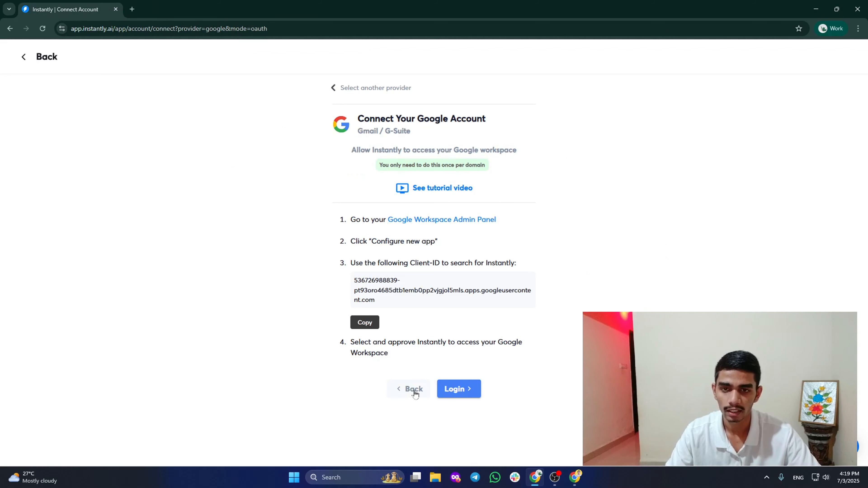
Back out of the Google connection pages and edit the address to /app/accounts.
left_click(414, 391)
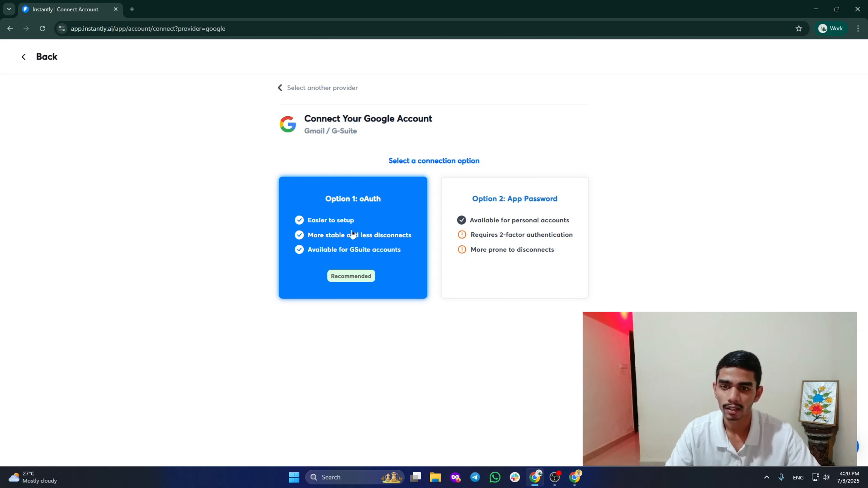
left_click(22, 58)
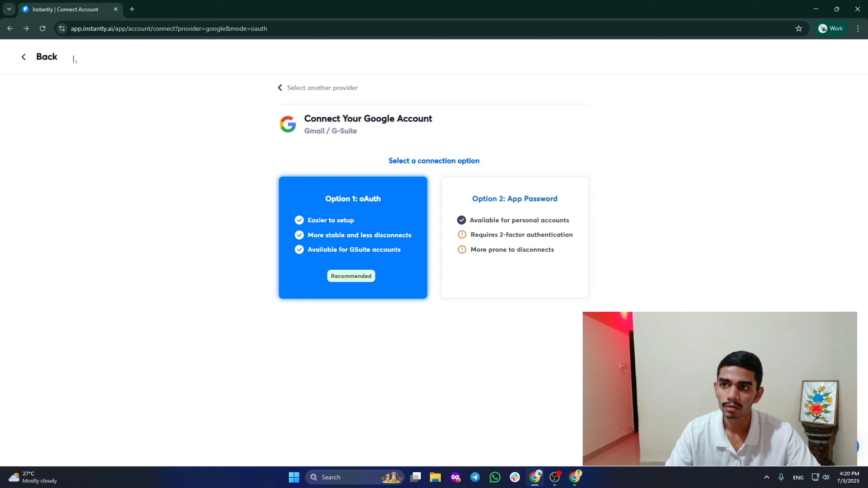
left_click(22, 57)
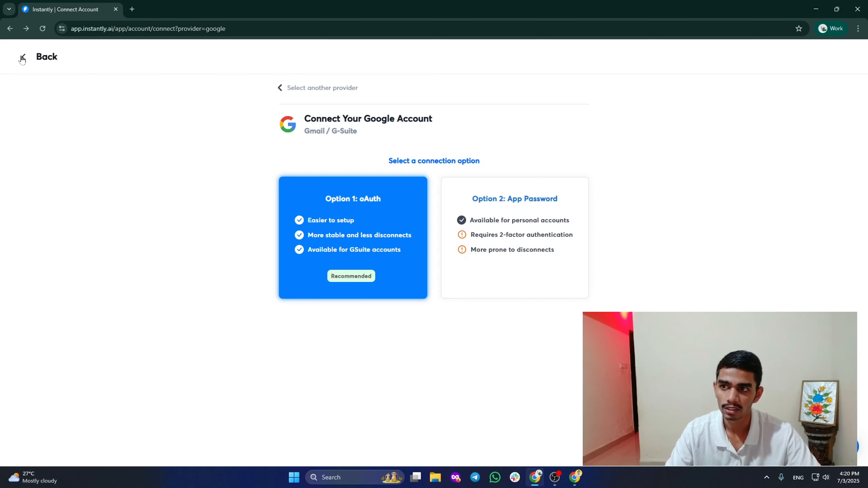
left_click(51, 59)
left_click(123, 29)
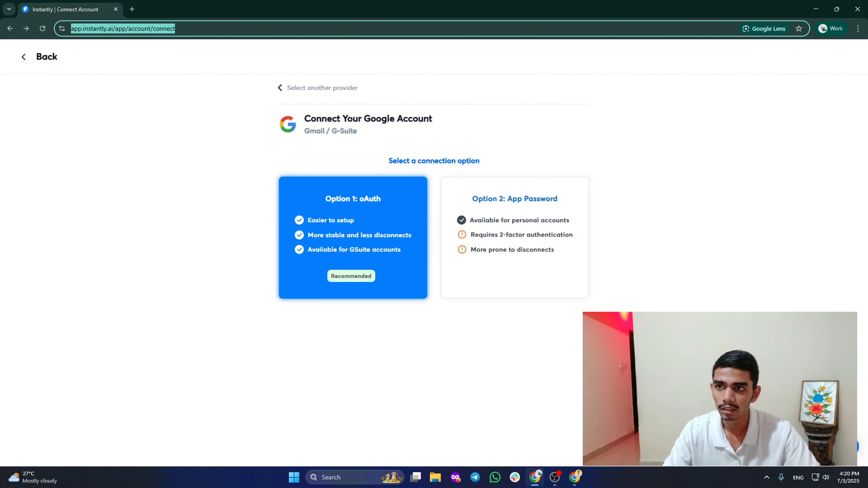
left_click(196, 29)
left_click_drag(192, 29, 136, 29)
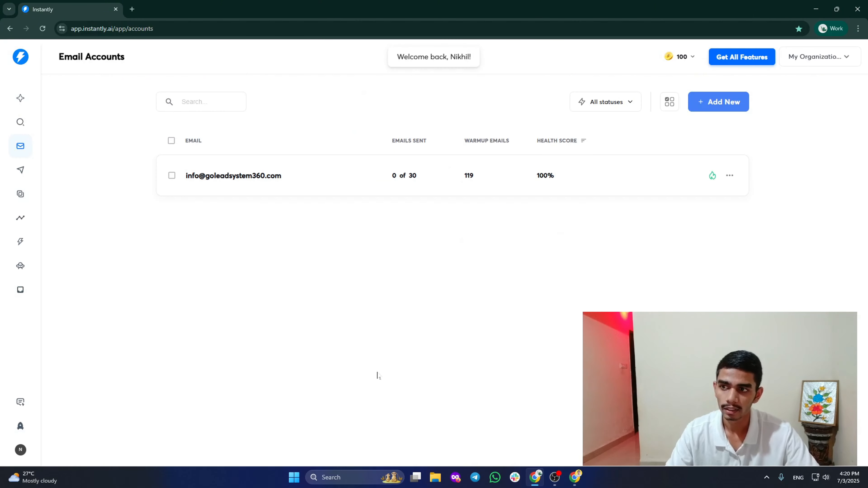
Add a campaign named My Campaign, glance at its Analytics and Leads, then open Sequences.
left_click(20, 170)
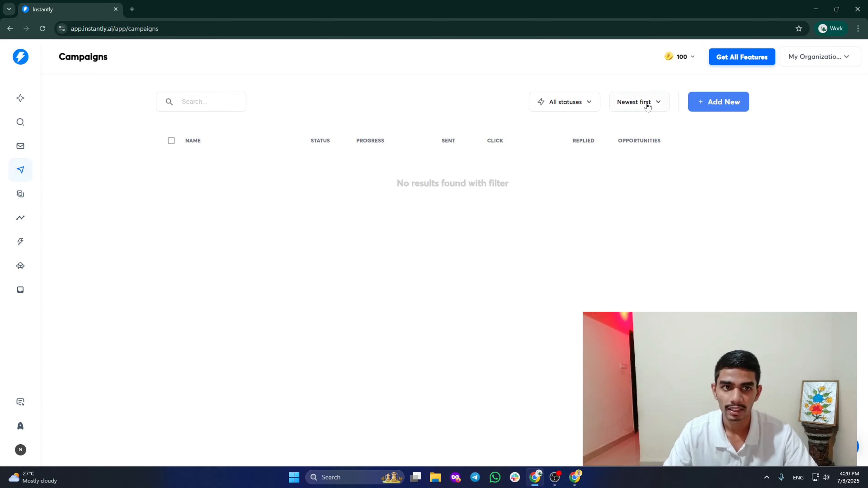
left_click(720, 103)
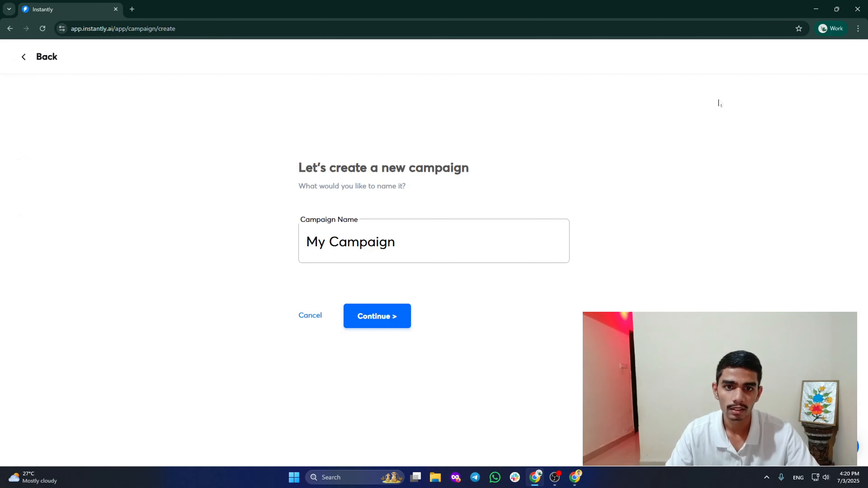
left_click(377, 317)
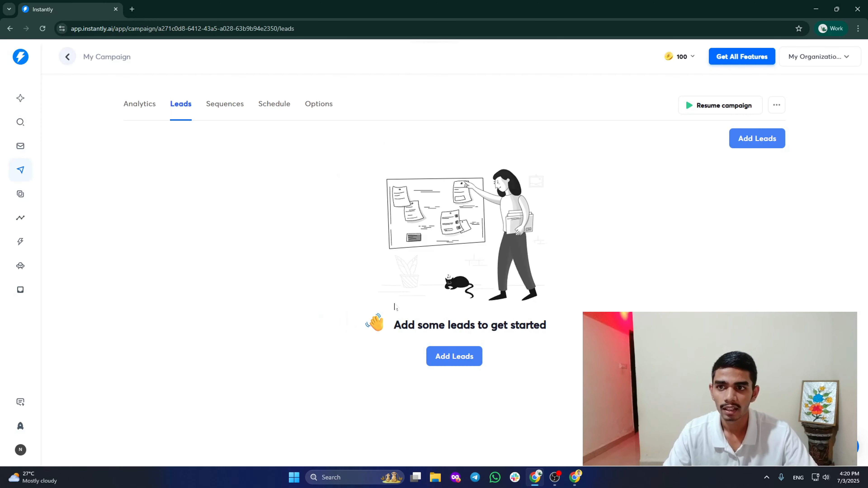
left_click(136, 104)
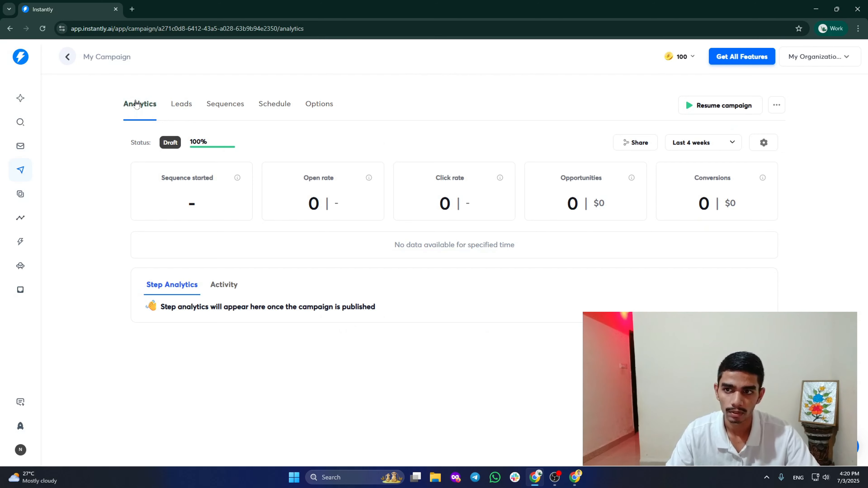
left_click(180, 105)
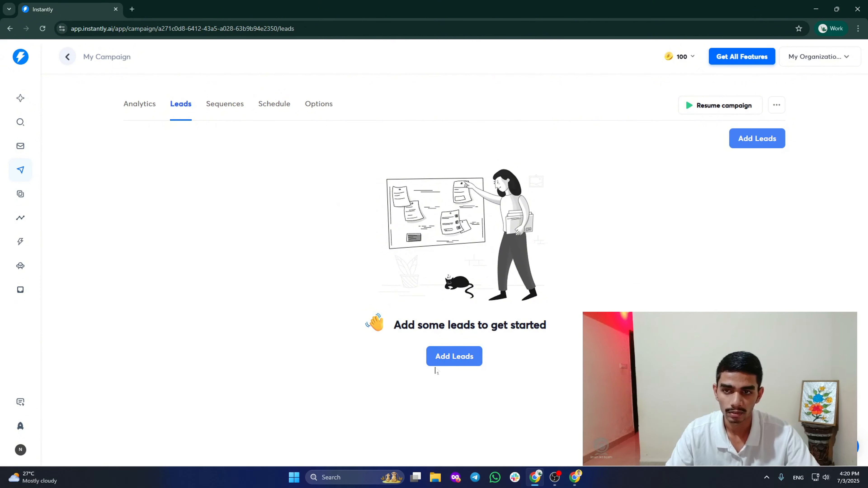
left_click(219, 108)
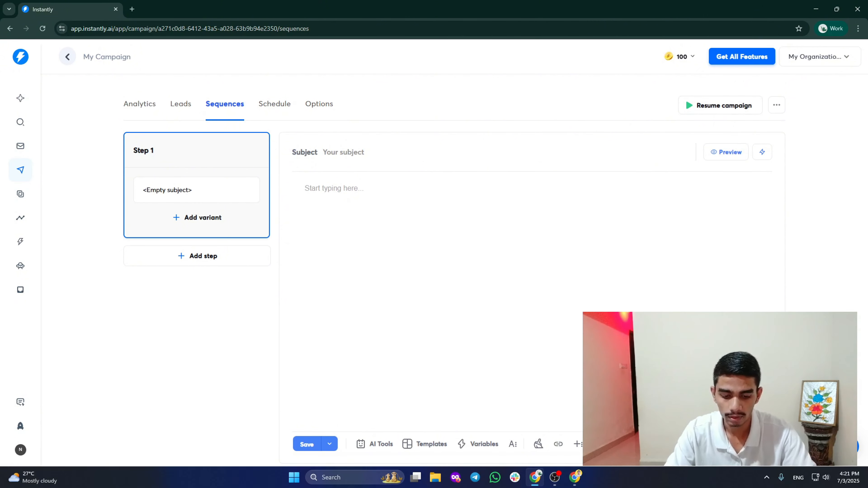
Begin the Step 1 body with {{Hi|Hey|Hello}}, removing the First_name tag, and add a new line.
type("{{")
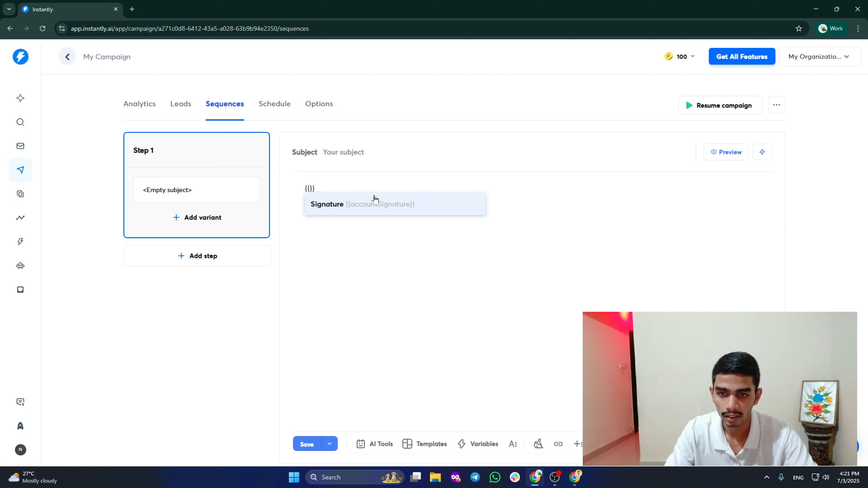
type("Hi|")
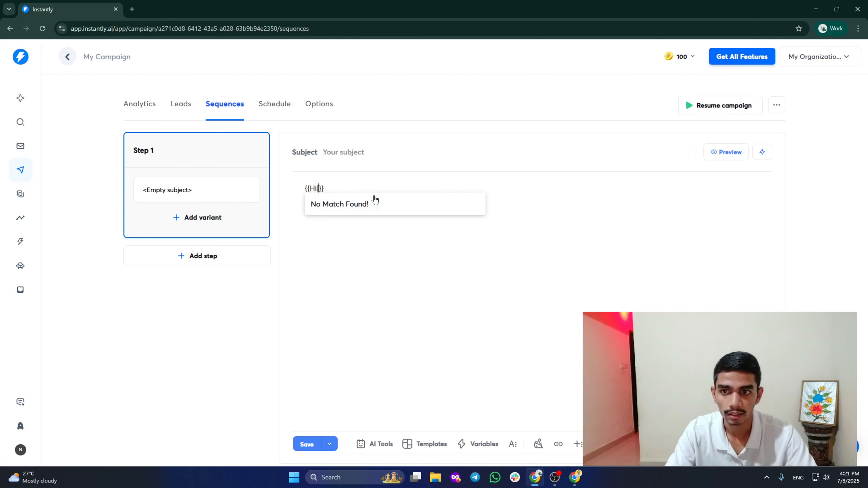
type(" Hey|Hello}} {{")
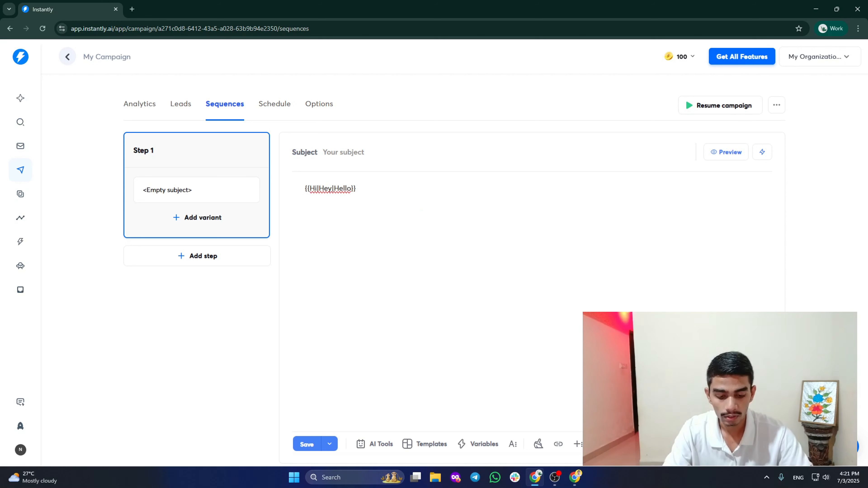
type("}")
key("Left")
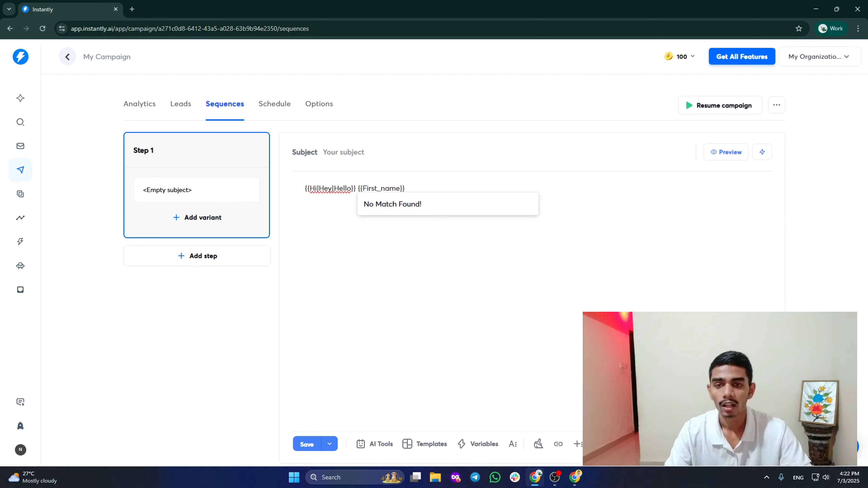
key("Right")
key("Right")
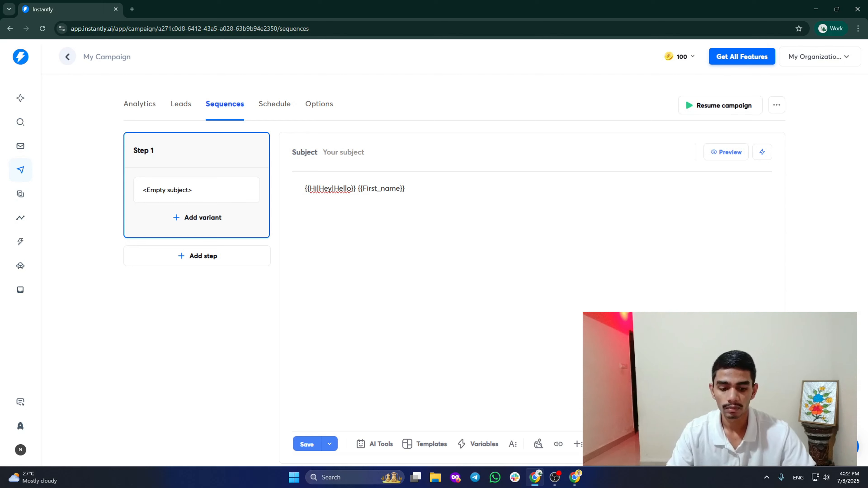
key("BackSpace")
key("BackSpace")
key("BackSpace")
key("BackSpace")
key("BackSpace")
key("BackSpace")
key("BackSpace")
key("BackSpace")
key("BackSpace")
key("BackSpace")
key("BackSpace")
key("BackSpace")
key("BackSpace")
key("BackSpace")
key("BackSpace")
key("Return")
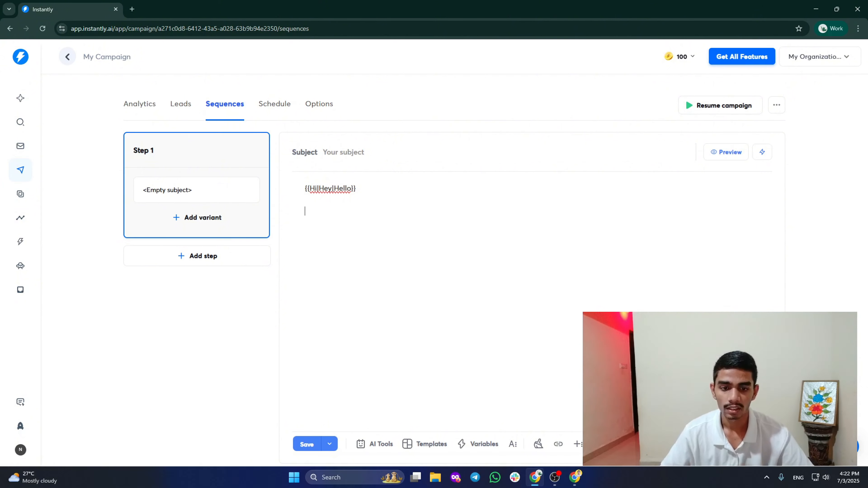
Return to the campaigns list, then switch to the Unibox holding the Instantly Demo Email.
left_click(68, 58)
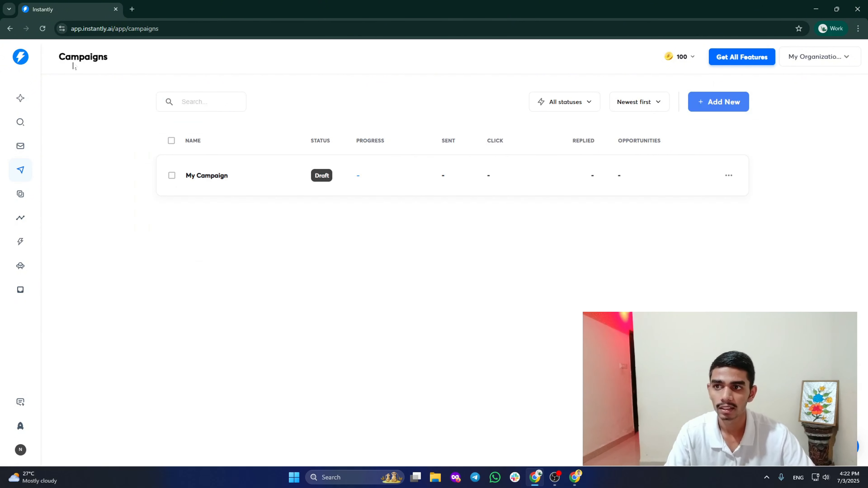
left_click(20, 194)
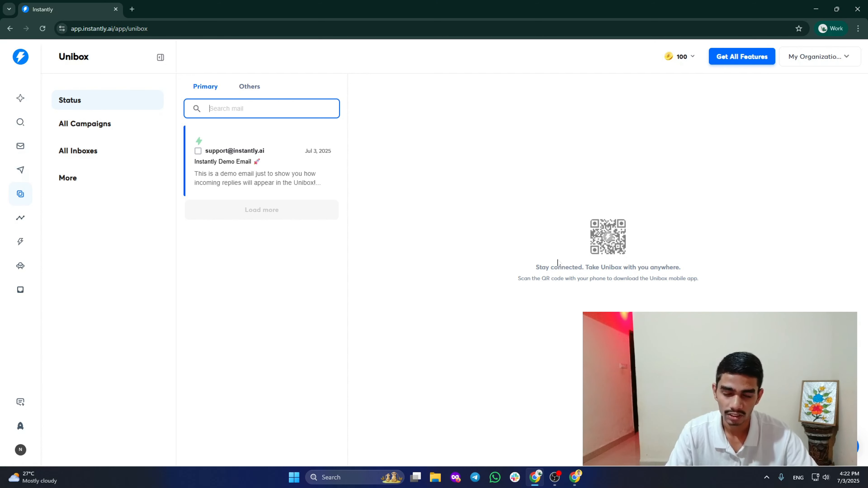
Expand the Unibox campaign, inbox, extra mailbox view and lead status filters.
left_click(101, 135)
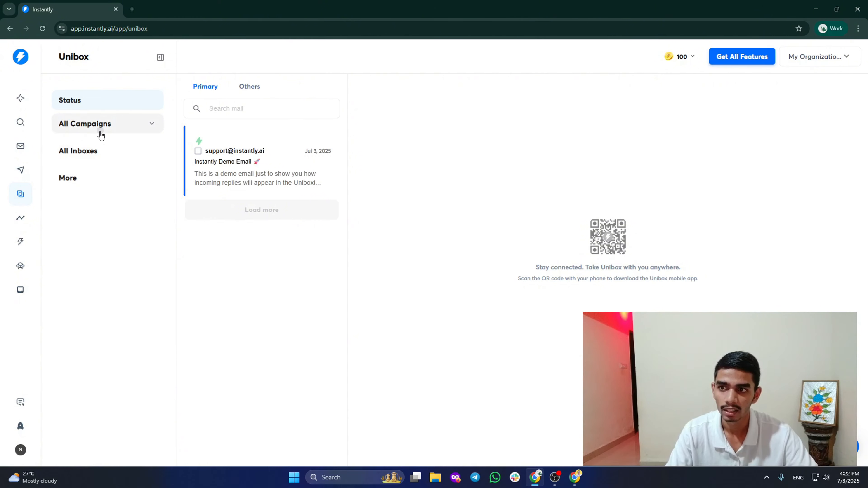
left_click(277, 185)
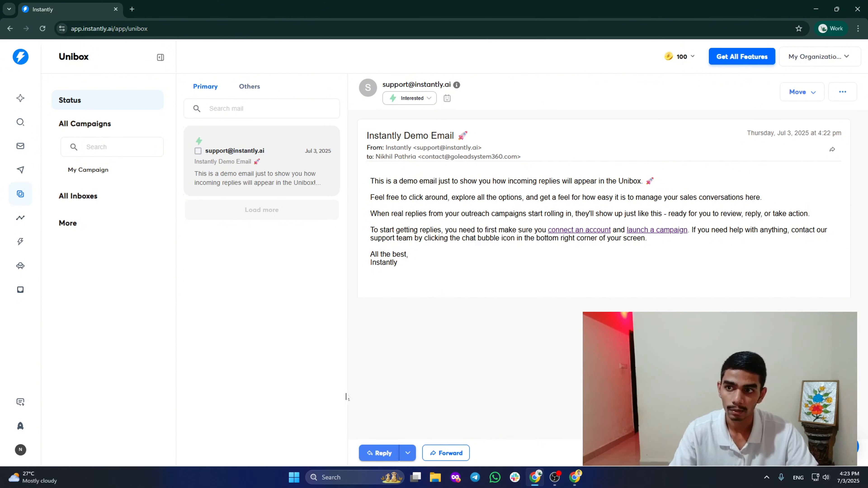
left_click(108, 196)
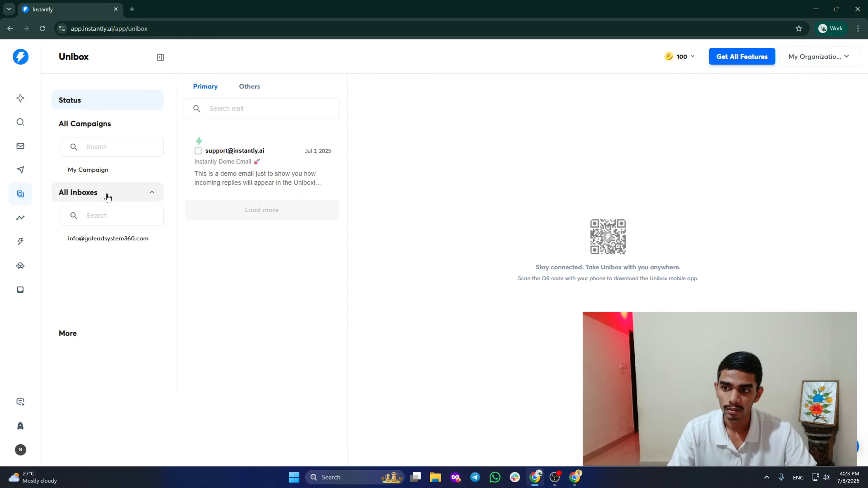
left_click(109, 331)
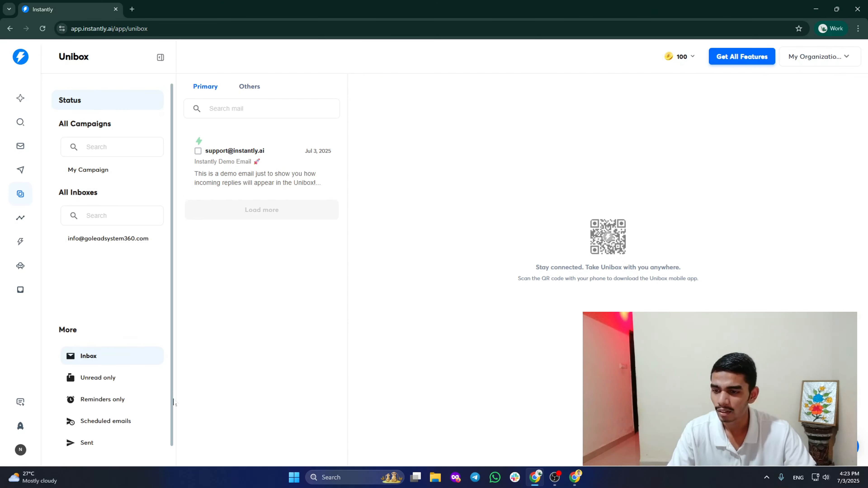
left_click(123, 147)
left_click(121, 102)
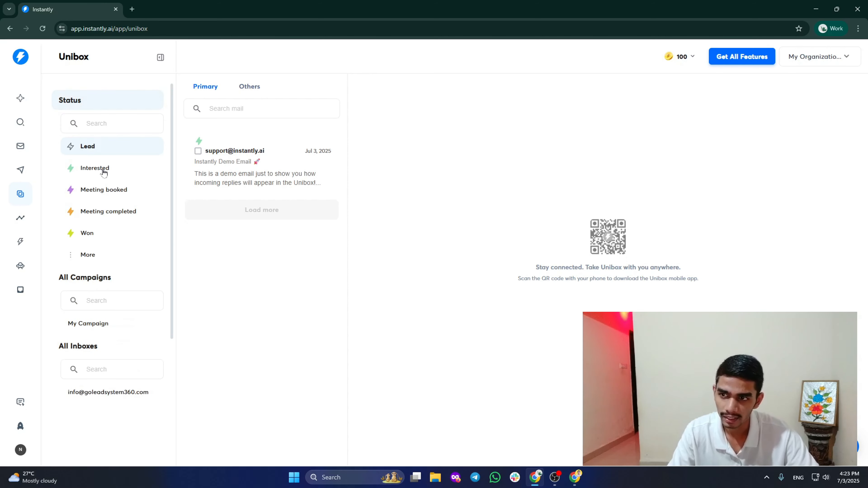
Filter mail to Interested, Meeting booked and Won leads, then go to the Analytics overview.
left_click(104, 172)
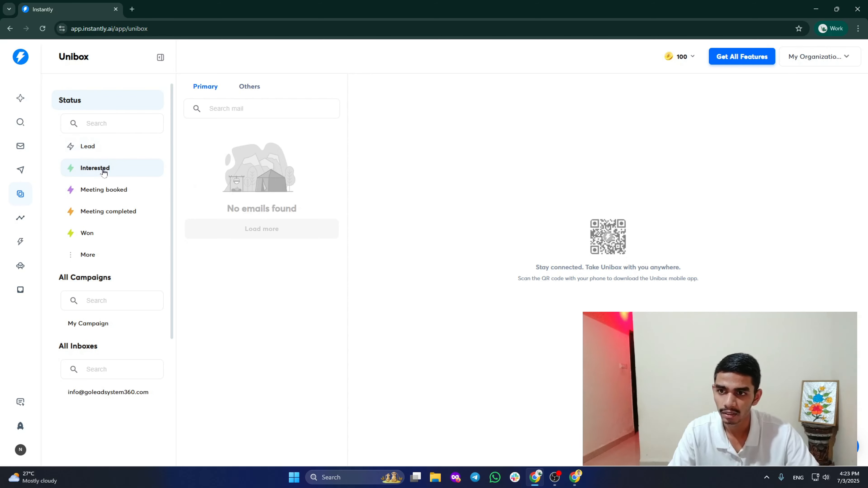
left_click(110, 190)
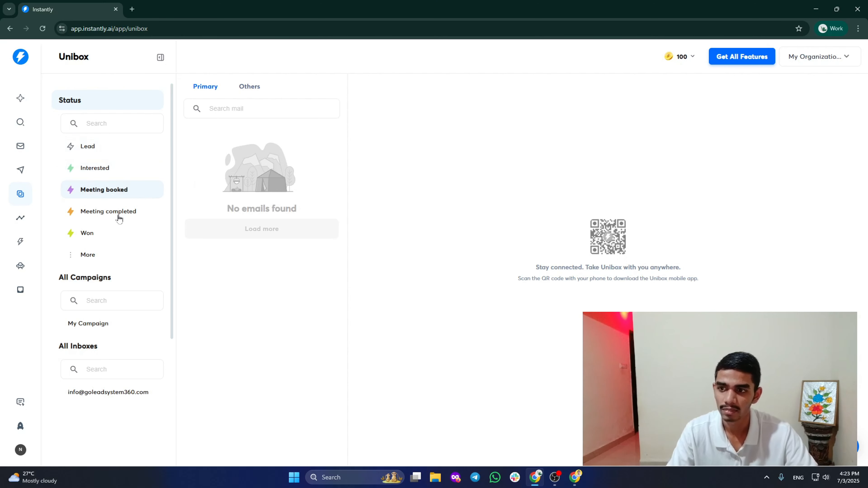
left_click(108, 234)
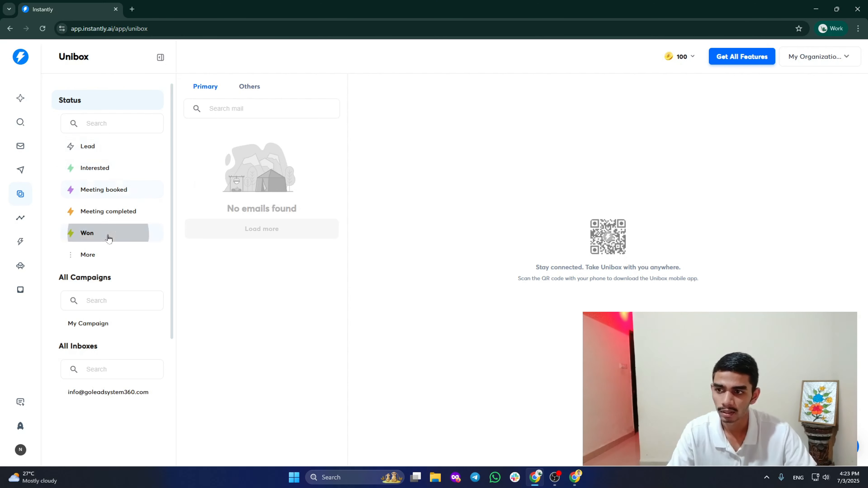
left_click(22, 219)
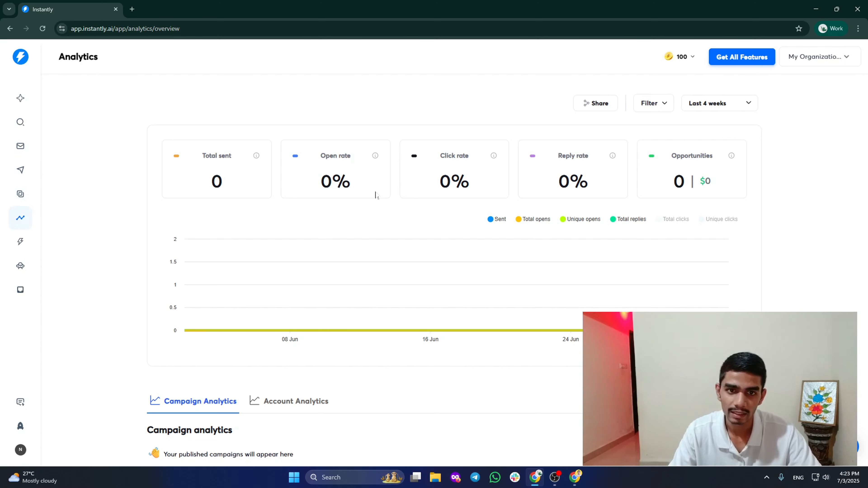
Check the analytics date-range options, keep Last 4 weeks, and go to the empty CRM inbox.
scroll(378, 193, "down", 1)
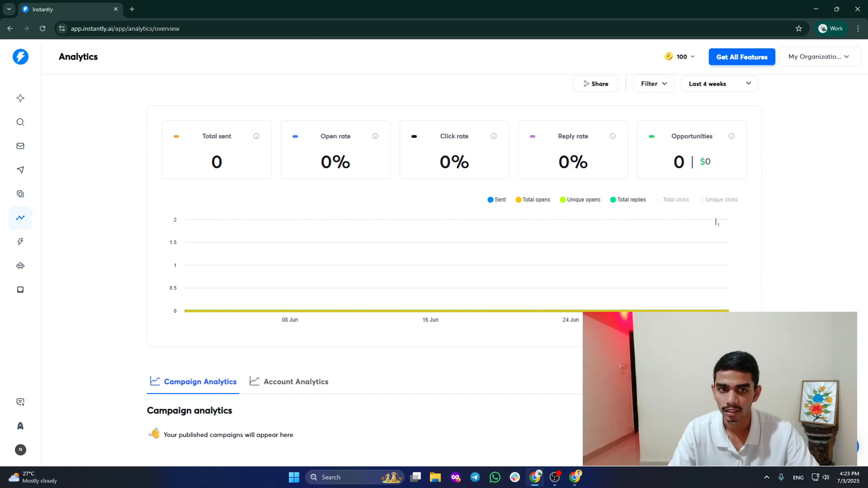
scroll(779, 222, "up", 1)
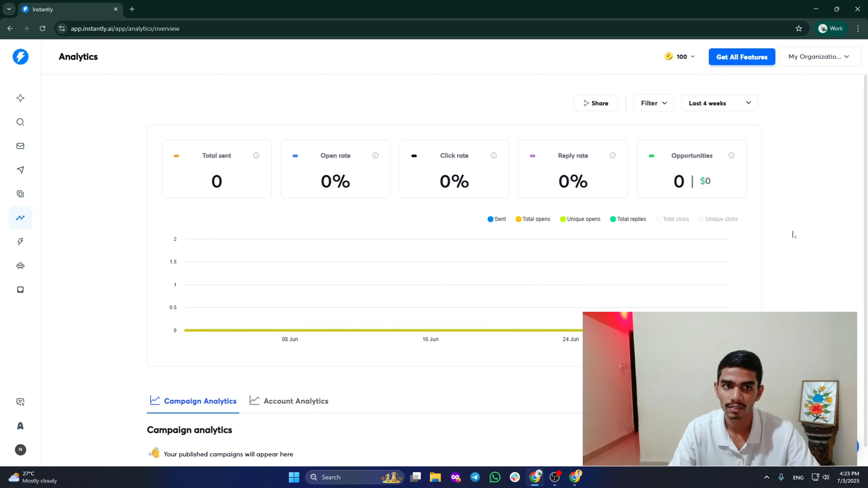
left_click(734, 110)
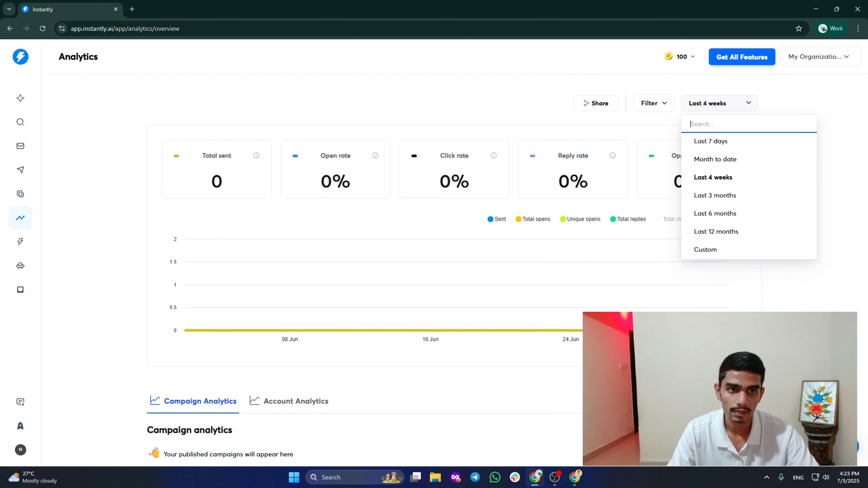
left_click(826, 282)
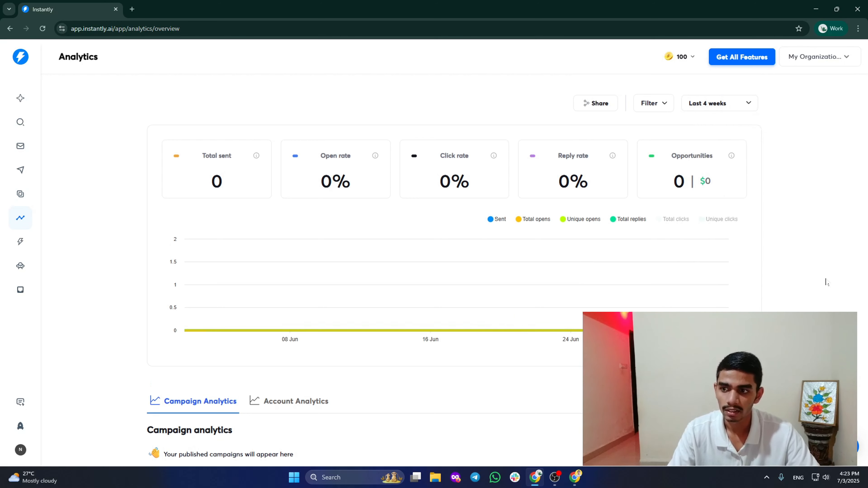
left_click(22, 242)
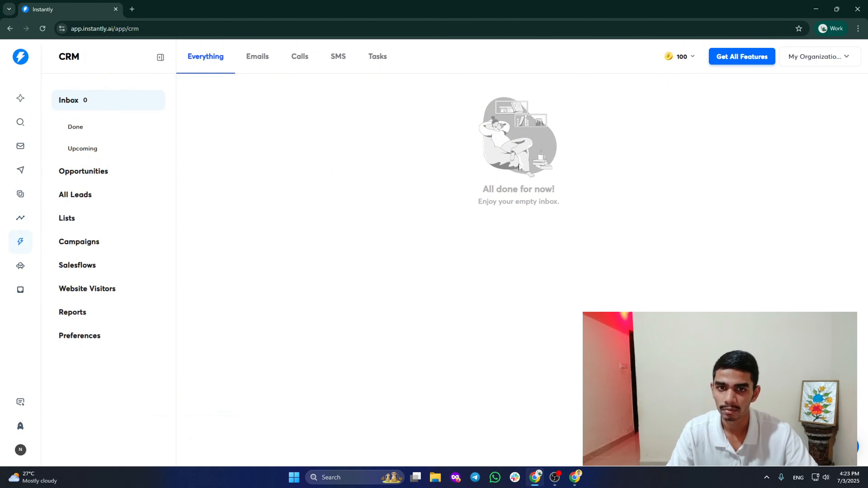
Review the Website Visitors billing plans, noting the 50 emails amount, then go to Inbox Placement.
left_click(20, 266)
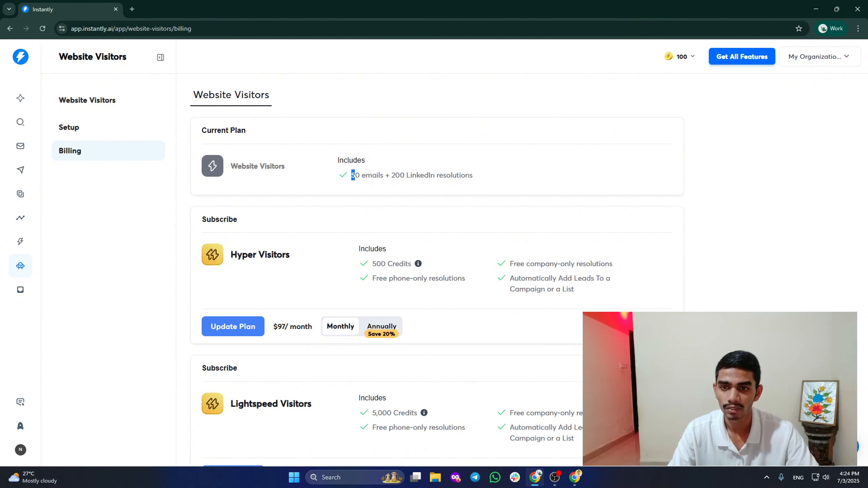
left_click_drag(351, 175, 360, 176)
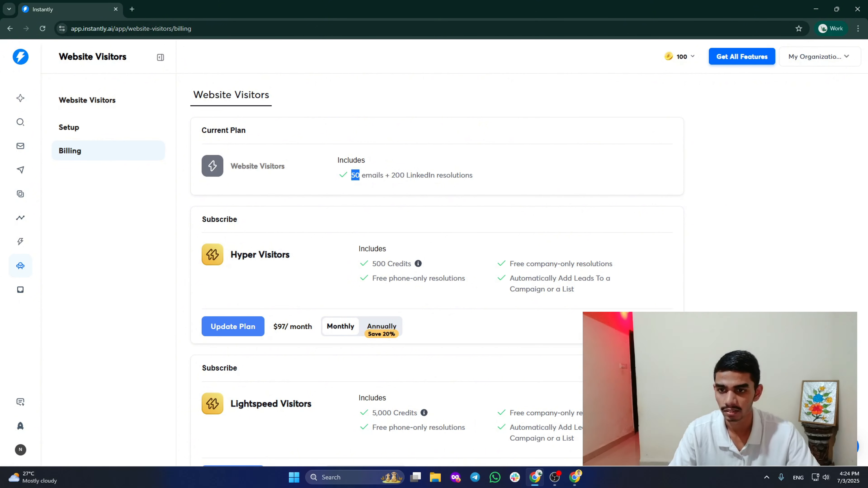
left_click(412, 186)
left_click(20, 291)
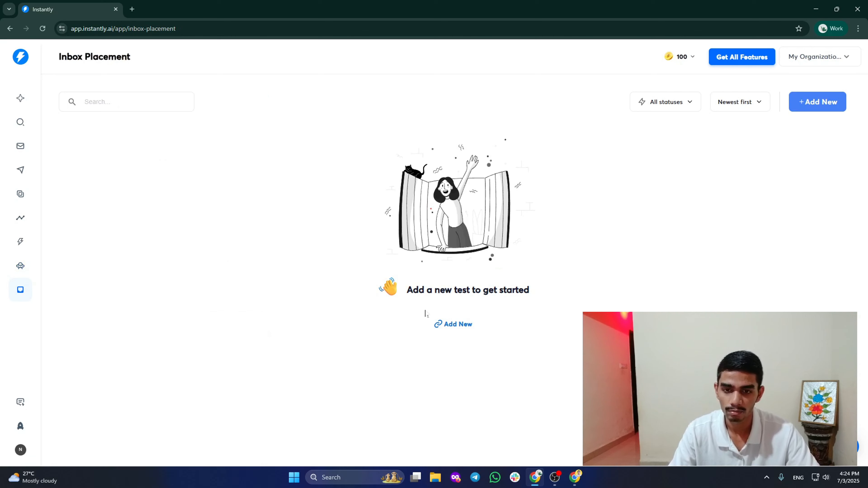
Start a new one-time inbox placement test named 'Test', sending from Instantly.
left_click(457, 325)
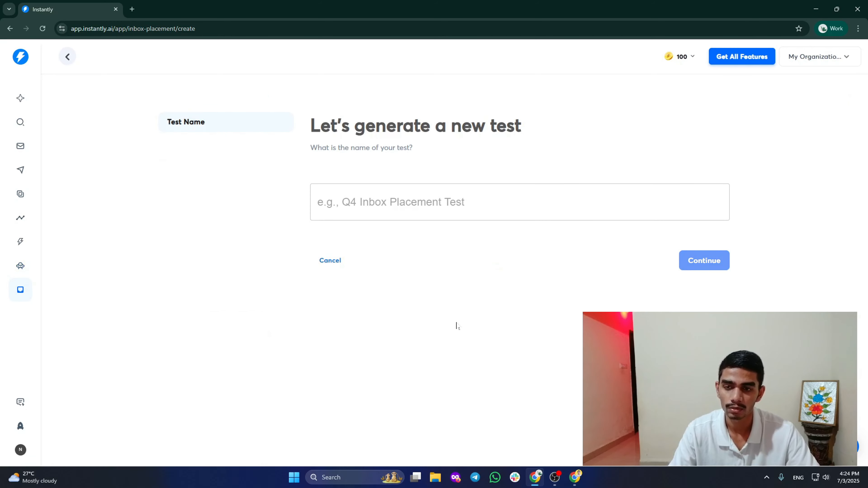
left_click(464, 192)
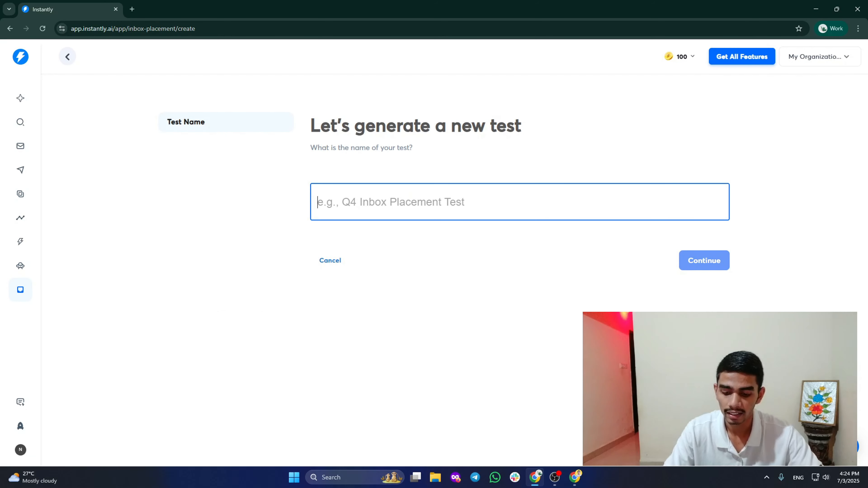
type("Test")
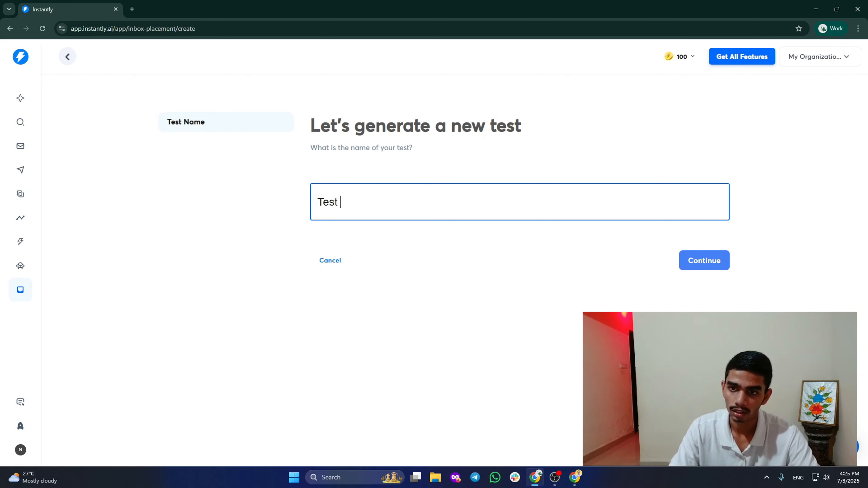
key("Return")
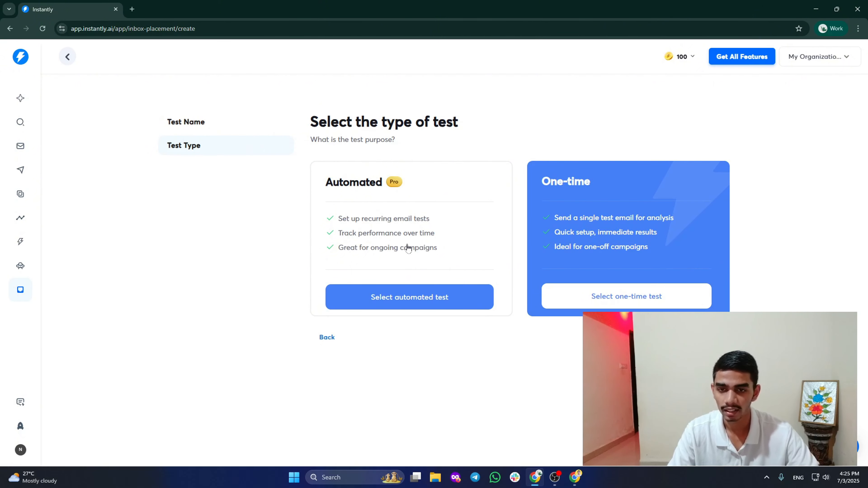
left_click(653, 303)
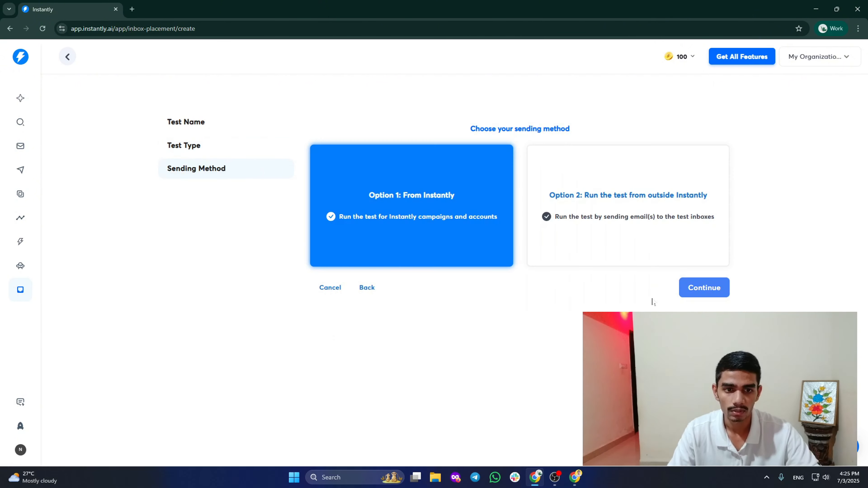
left_click(409, 217)
left_click(698, 285)
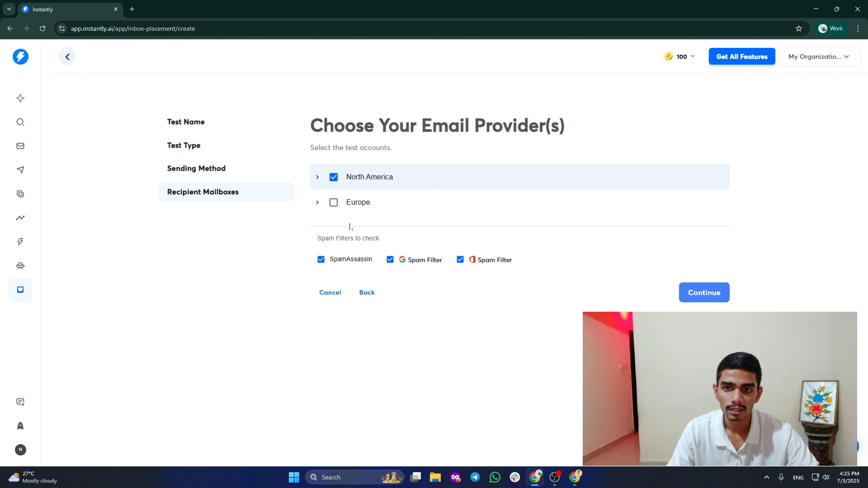
Expand North America and Europe, include US Personal Google, and advance to Advanced Options.
left_click(318, 181)
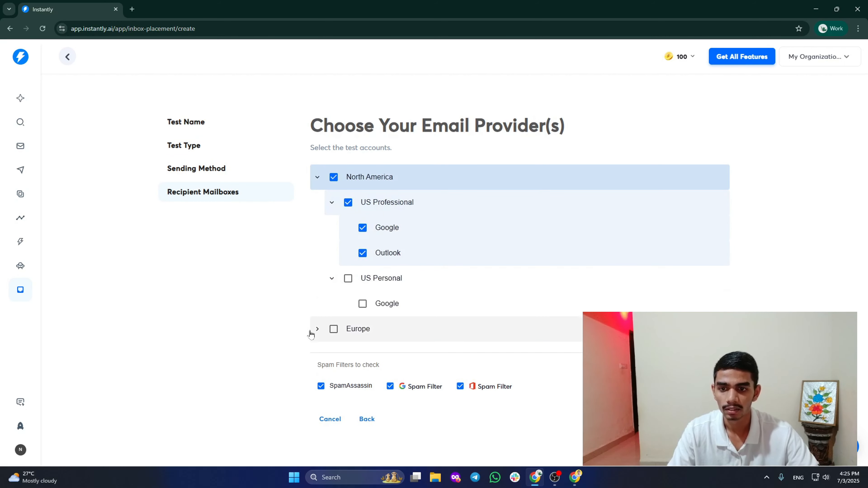
left_click(317, 331)
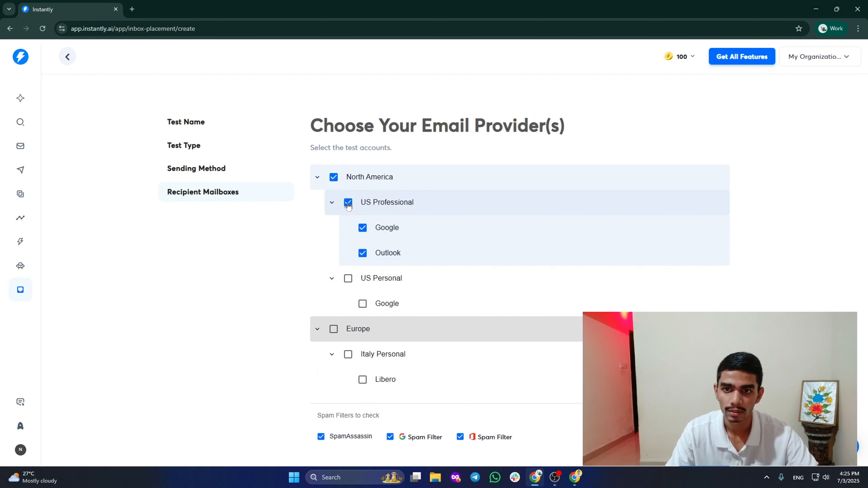
left_click(363, 304)
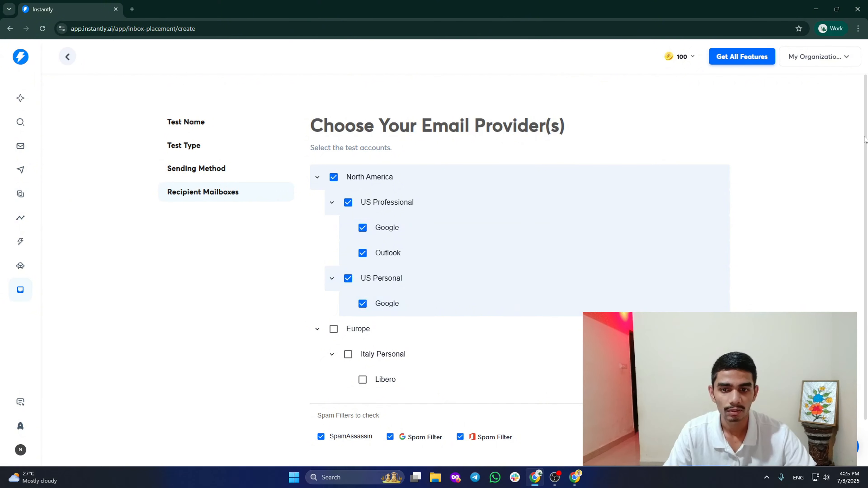
scroll(826, 171, "down", 1)
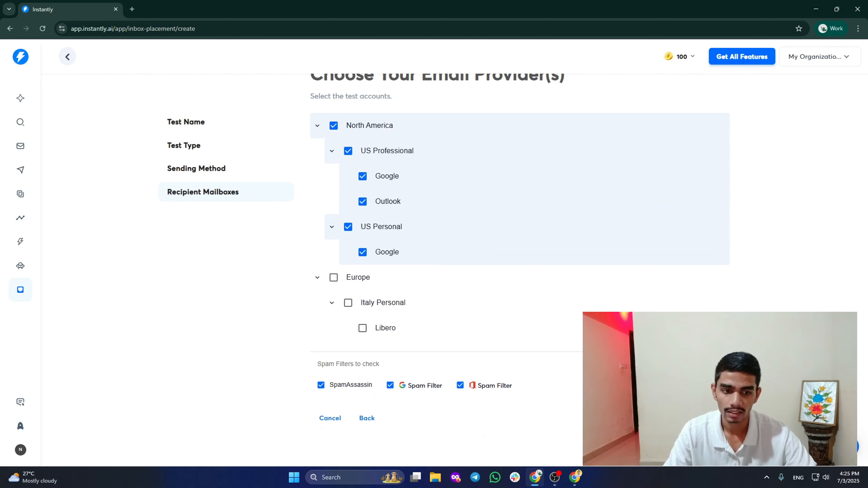
left_click(700, 418)
Check the Accounts, Campaign and Delivery mode choices without changing them, keeping One by one.
left_click(567, 144)
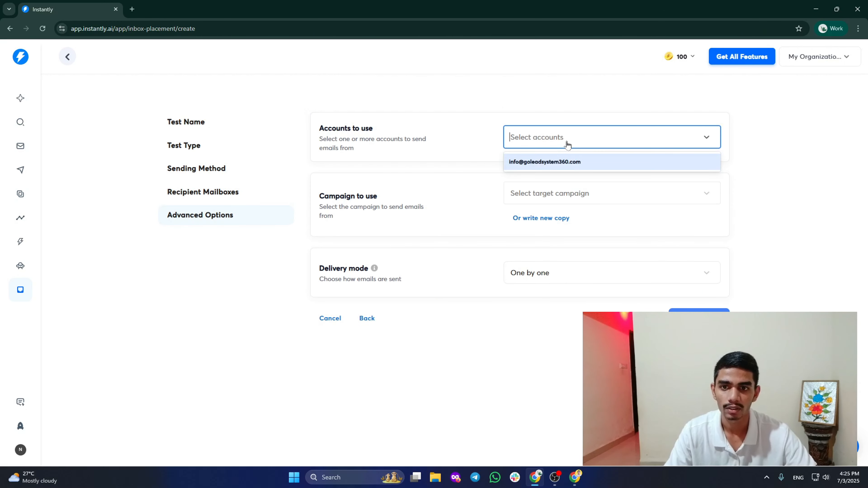
left_click(520, 355)
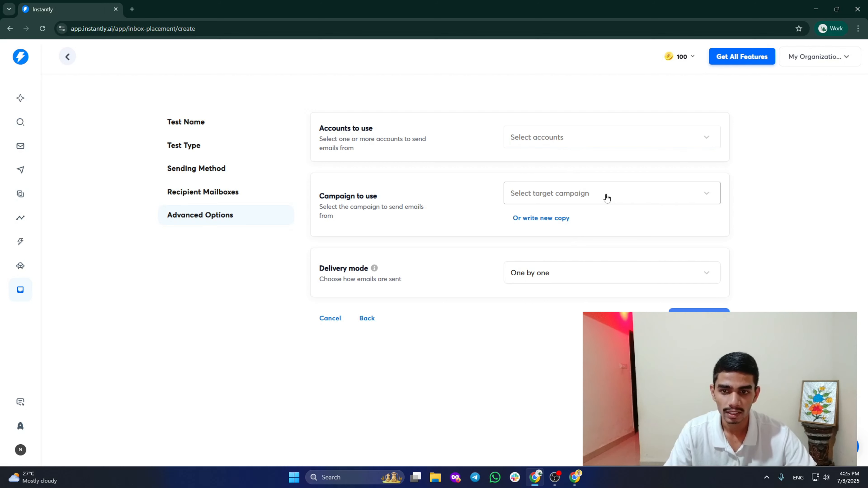
left_click(607, 198)
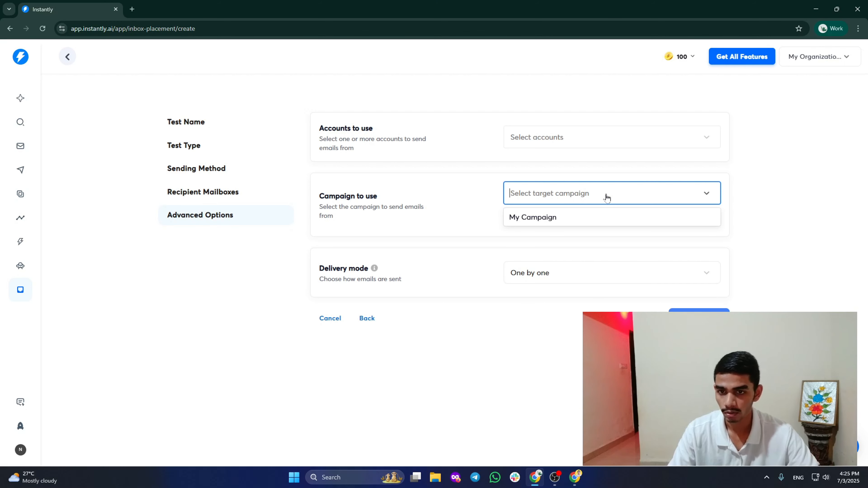
left_click(540, 379)
left_click(628, 274)
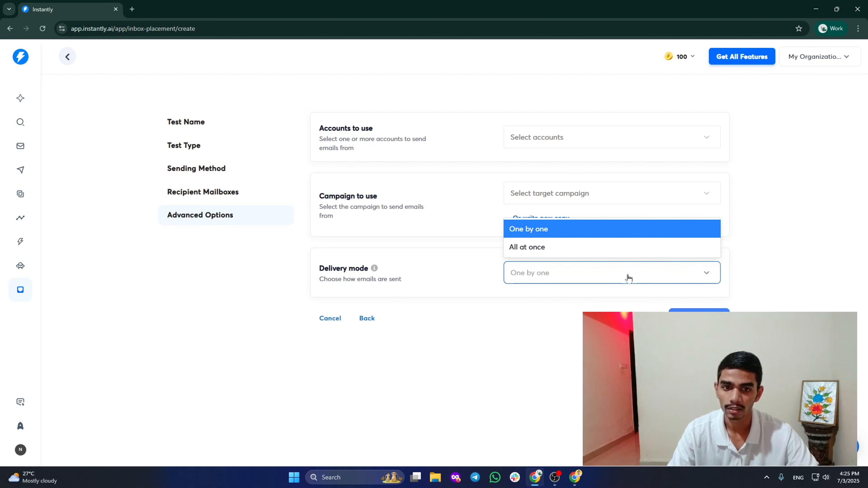
left_click(522, 355)
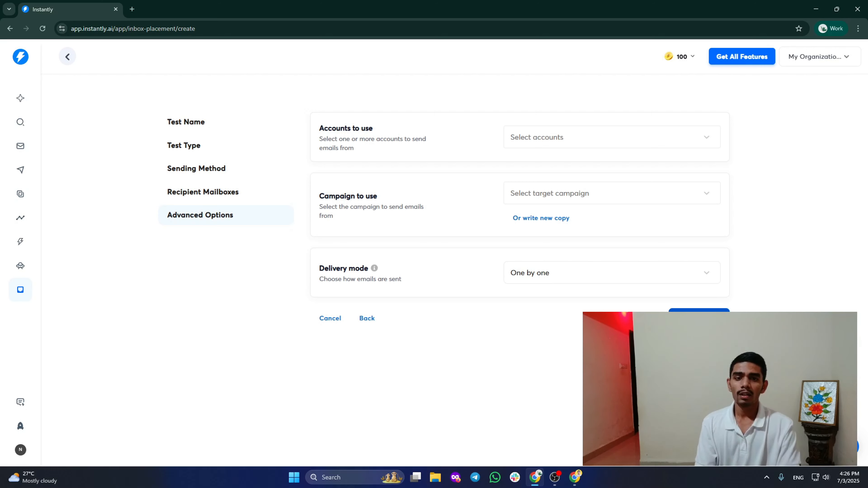
Step back through the wizard, exit to the Inbox Placement list, and bring up the account menu.
left_click(222, 193)
left_click(220, 173)
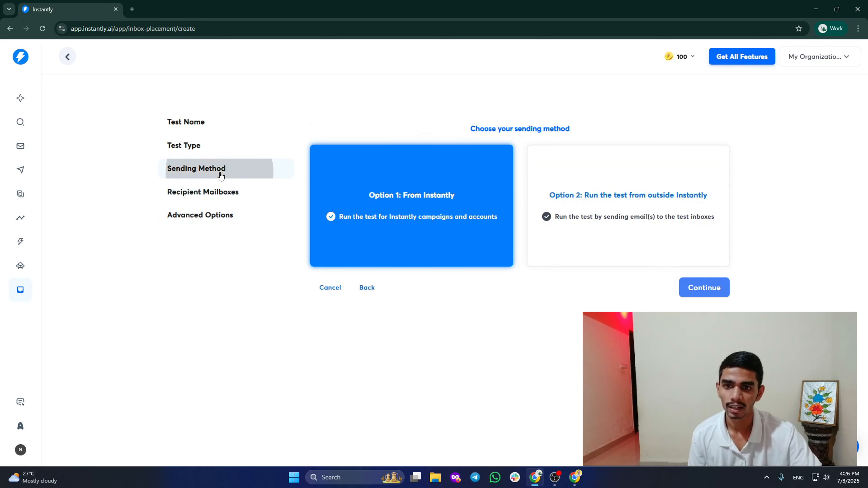
left_click(228, 145)
left_click(20, 290)
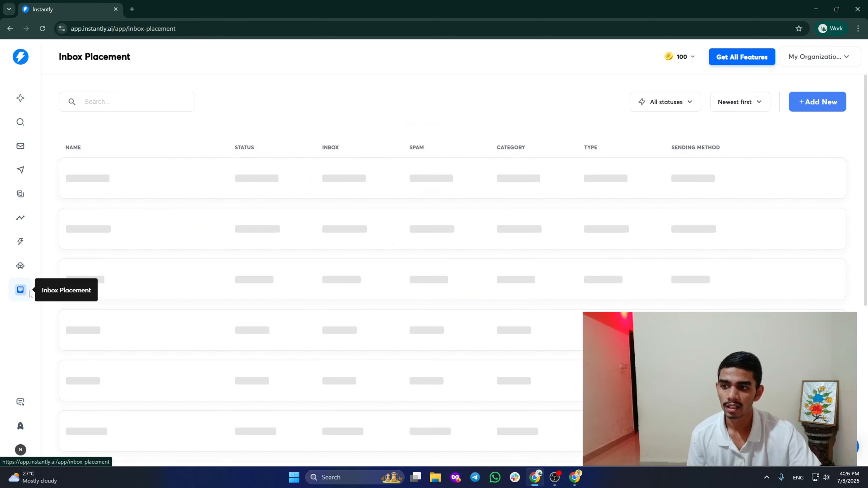
left_click(25, 453)
Go to Settings from the account menu, landing on the Billing & Usage page.
left_click(73, 426)
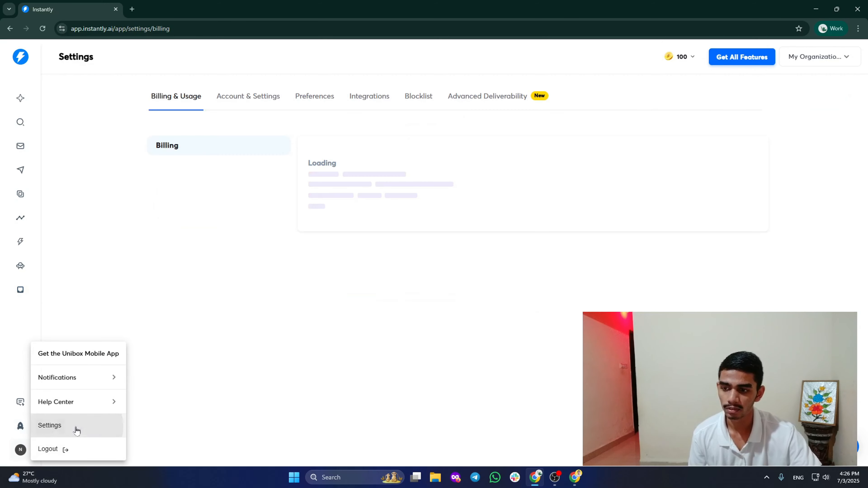
left_click(810, 188)
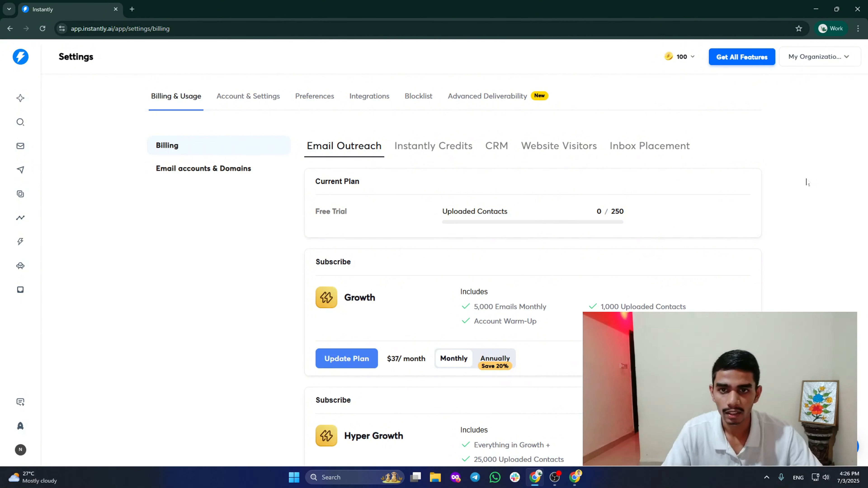
scroll(802, 190, "down", 1)
scroll(800, 191, "up", 1)
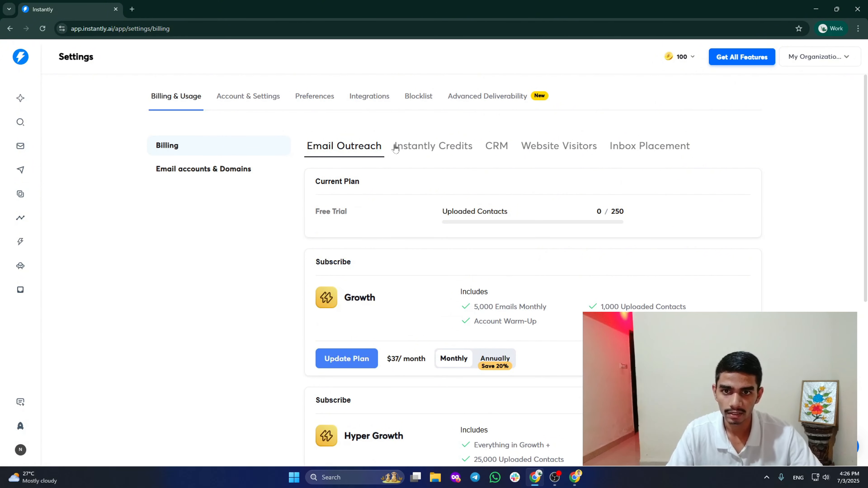
Compare the Instantly Credits, CRM, Website Visitors and Inbox Placement plans, then view Account & Settings.
left_click(433, 150)
left_click(500, 147)
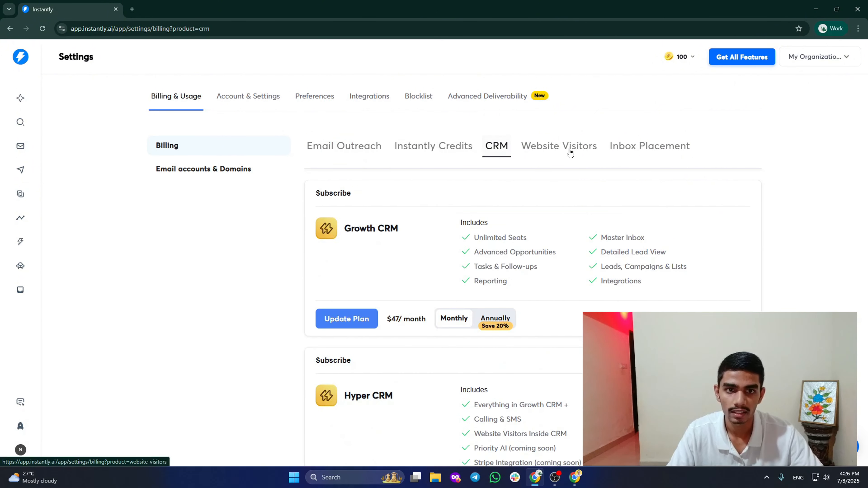
left_click(567, 149)
left_click(660, 152)
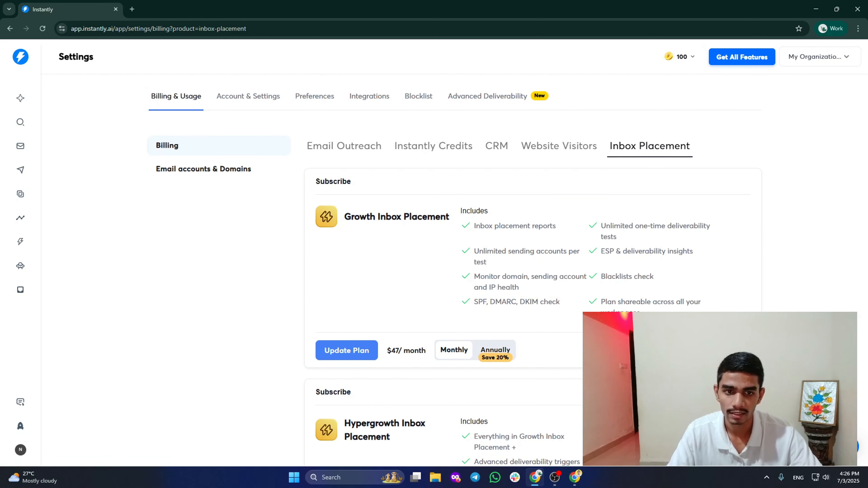
scroll(454, 257, "down", 1)
left_click(256, 95)
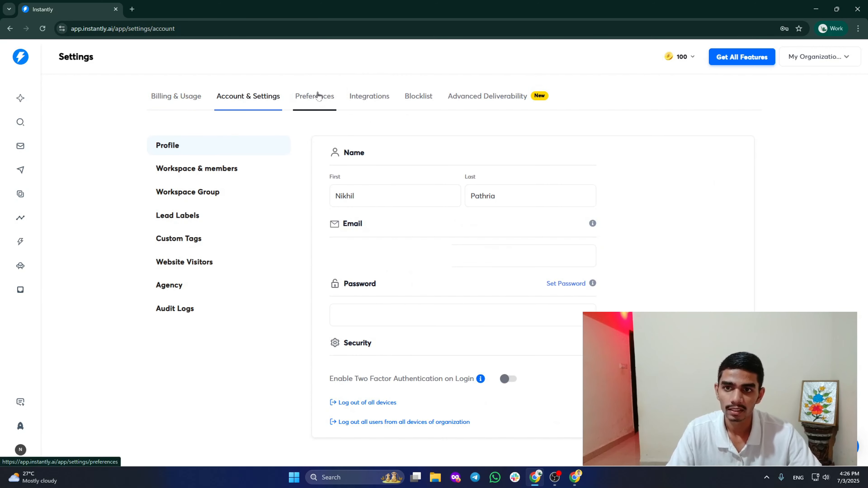
Enter 500 as the Default Opportunity Value in Preferences, then switch to Integrations.
left_click(314, 103)
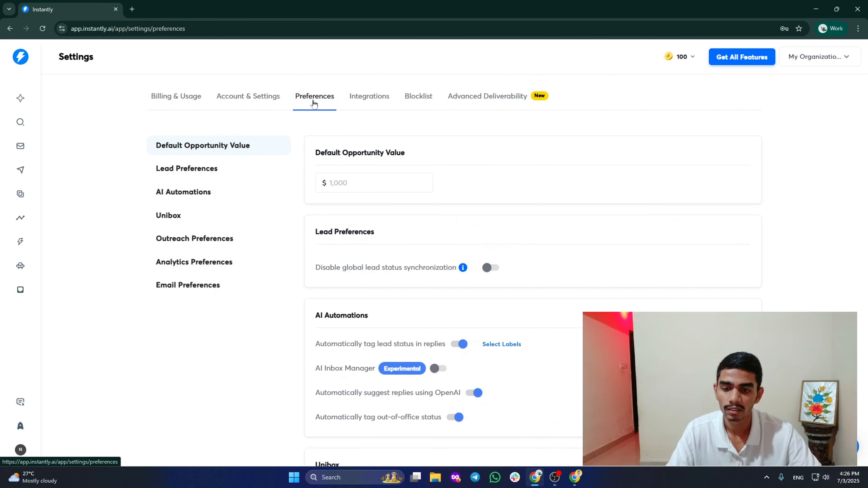
left_click(410, 186)
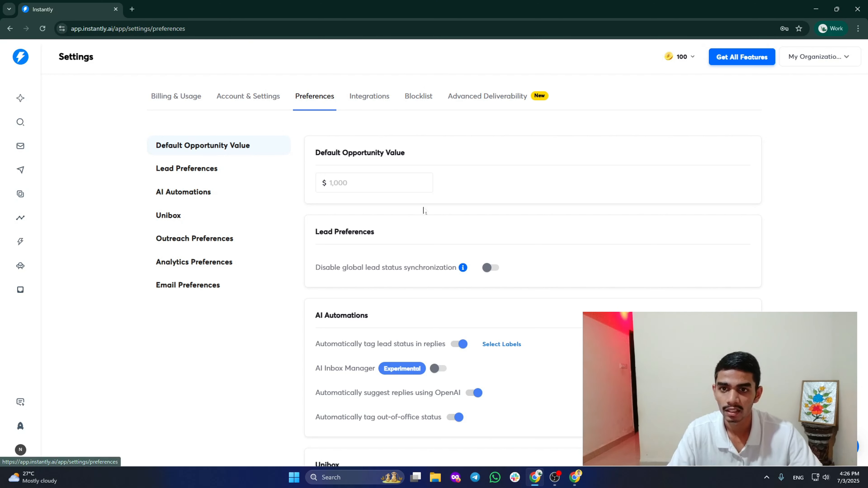
type("500")
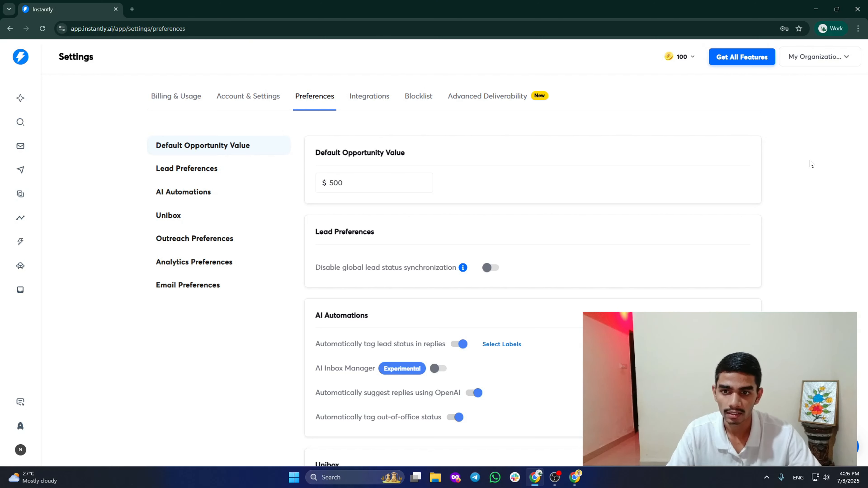
left_click_drag(856, 116, 860, 218)
scroll(461, 195, "down", 1)
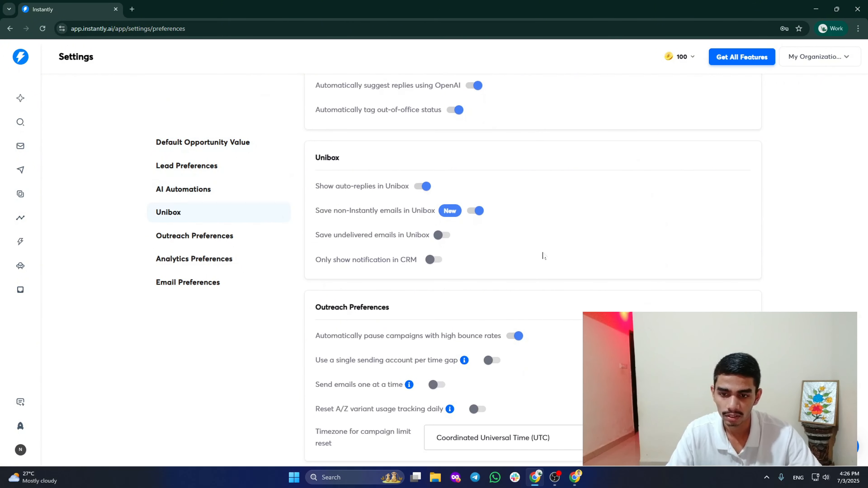
scroll(543, 257, "up", 8)
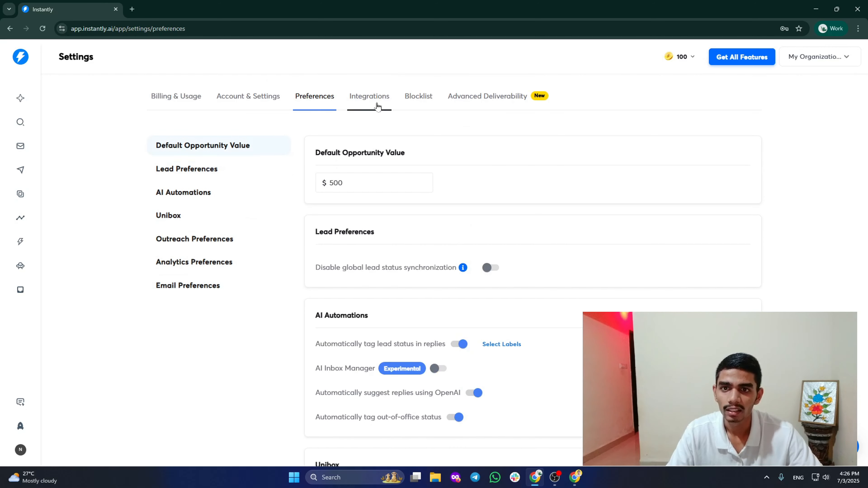
left_click(376, 103)
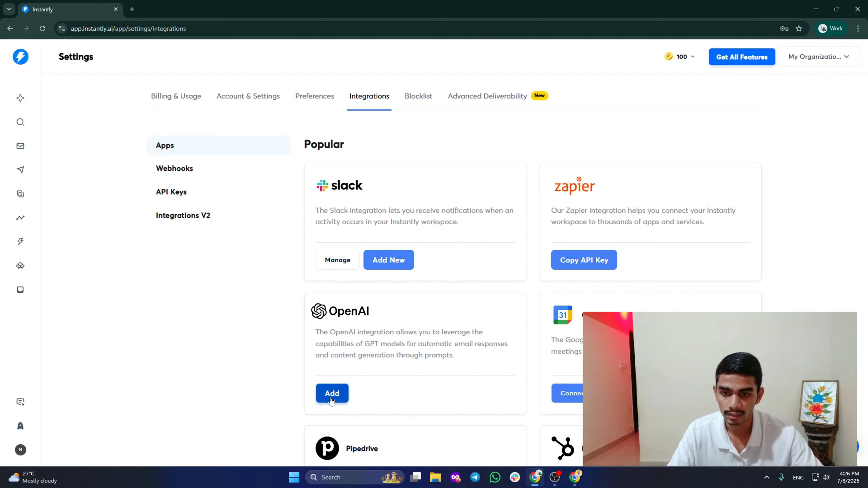
Check the workspace choices without switching, then view the Webhooks settings.
left_click(819, 57)
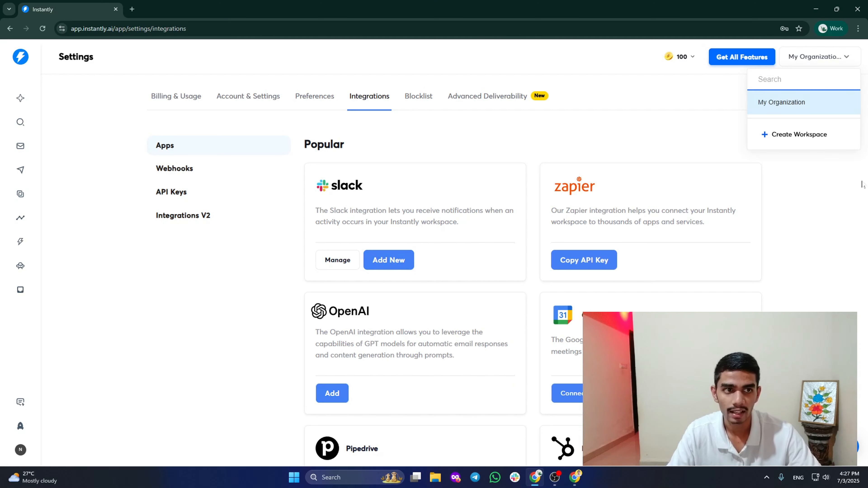
left_click(789, 252)
scroll(788, 252, "down", 5)
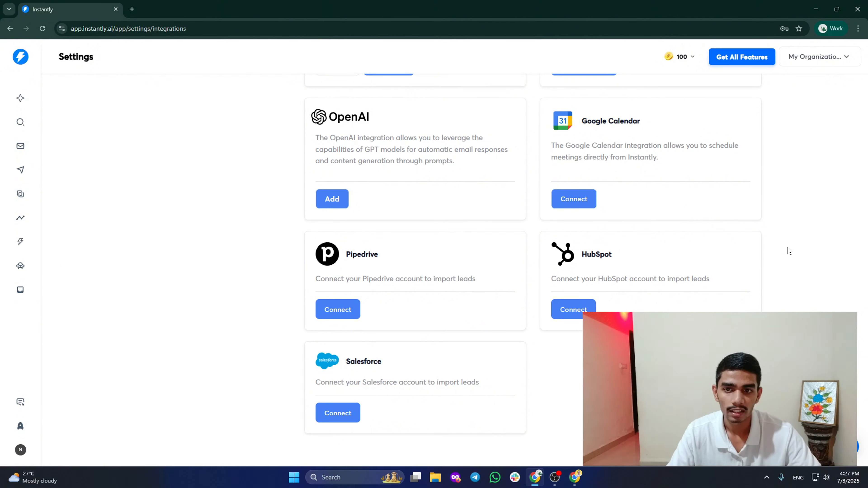
scroll(787, 251, "up", 6)
left_click(231, 173)
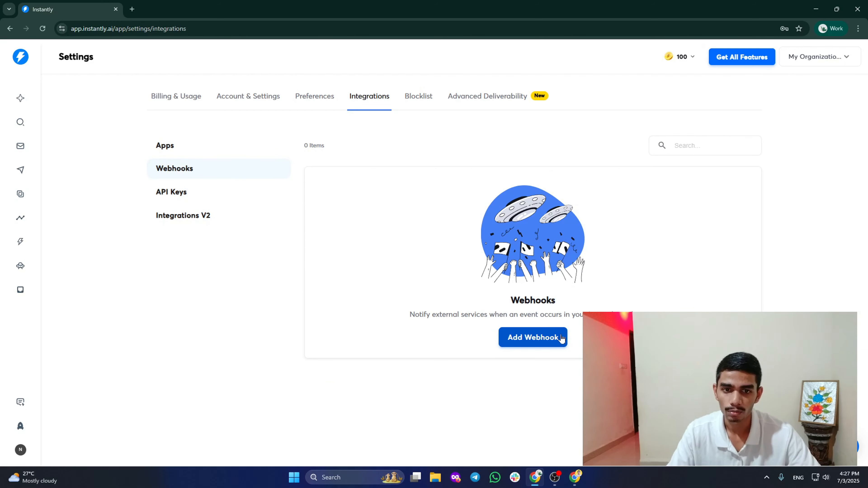
View API Keys, cancel a new key, check Integrations V2, and return to Email Accounts.
left_click(201, 193)
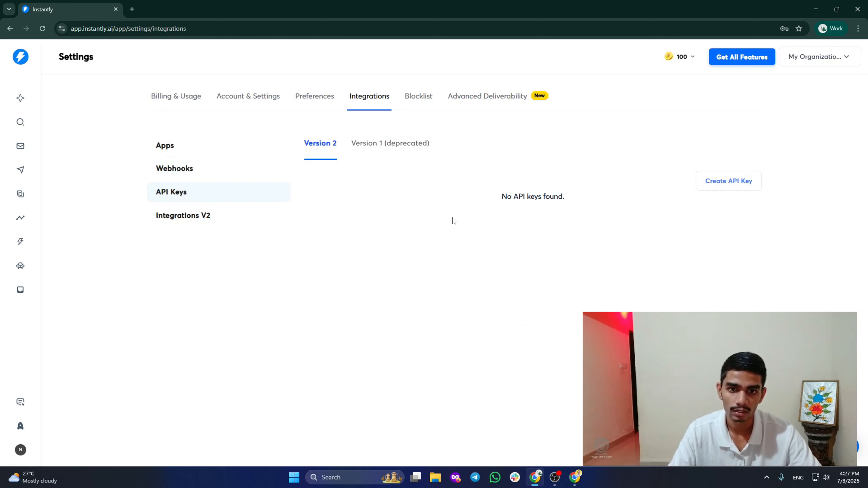
left_click(738, 184)
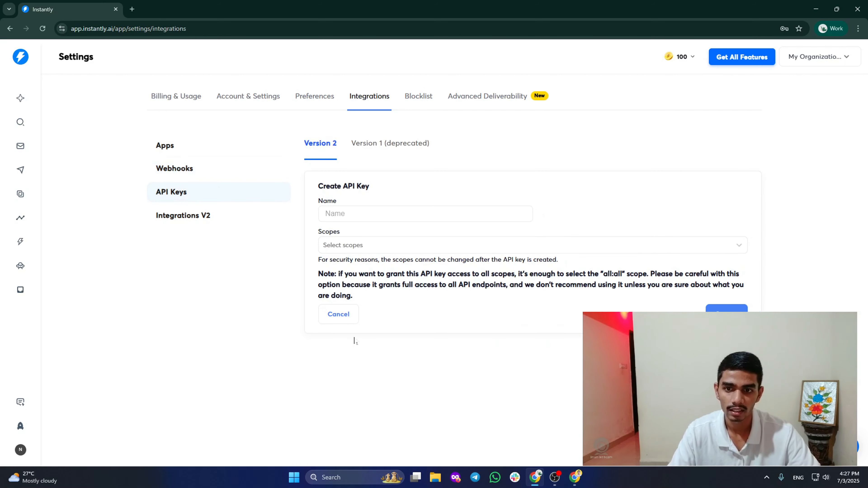
left_click(340, 315)
left_click(205, 218)
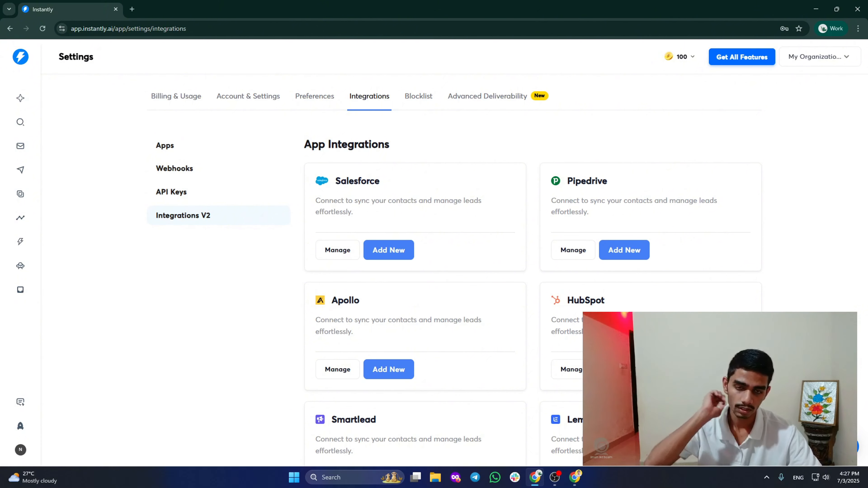
left_click(20, 57)
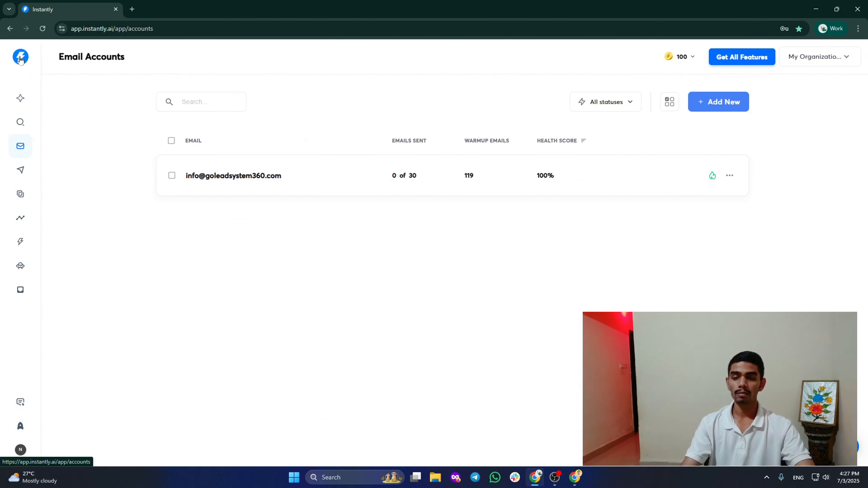